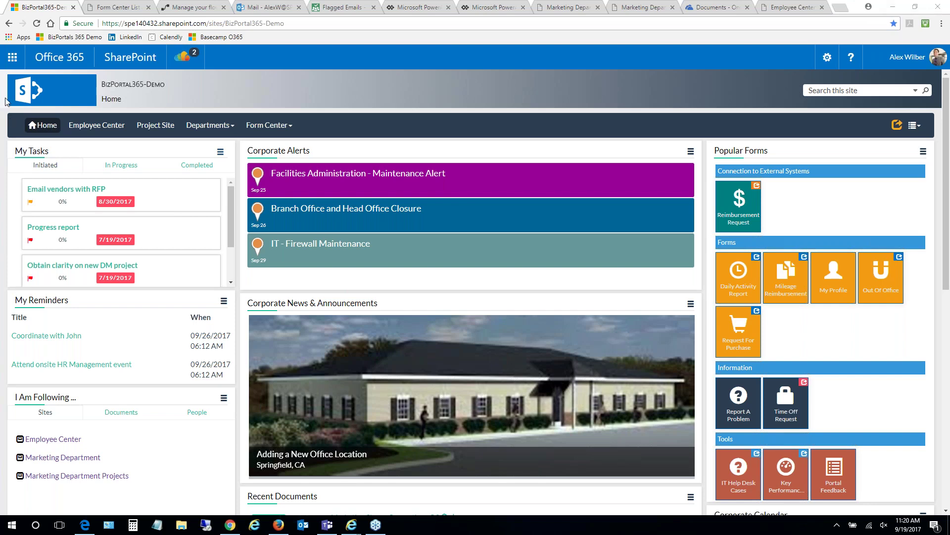
View the tiles in the Office 365 app launcher and close it.
{"action": "left_click", "coordinate": [14, 55]}
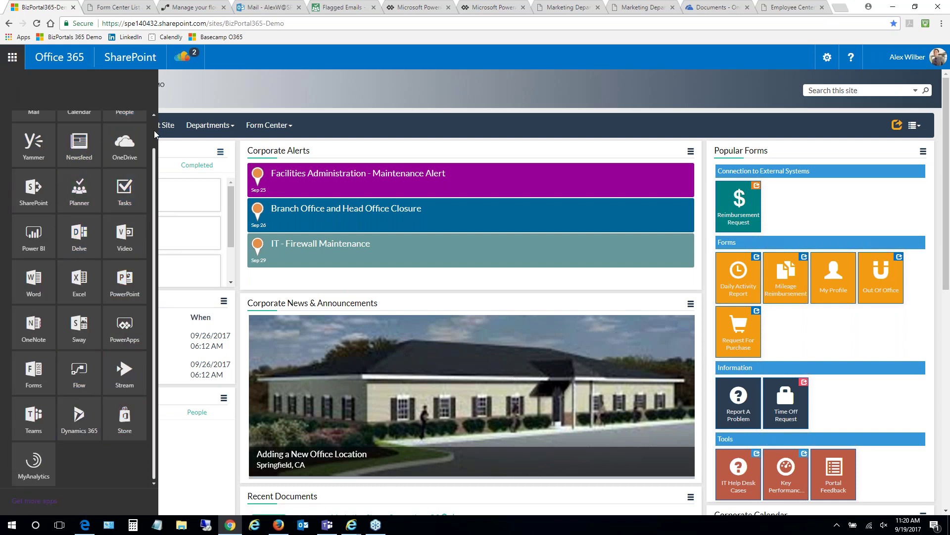
{"action": "scroll", "coordinate": [153, 130], "scroll_direction": "up", "scroll_amount": 1}
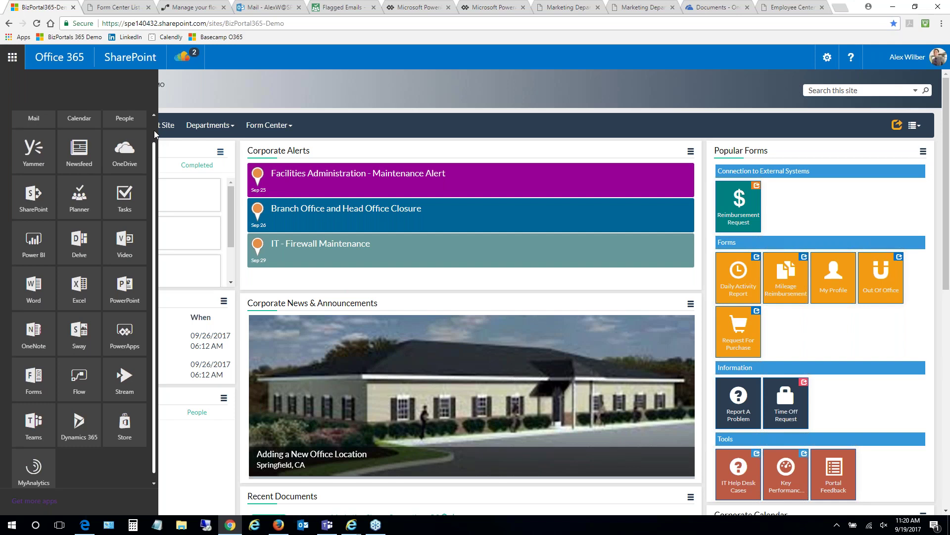
{"action": "scroll", "coordinate": [153, 129], "scroll_direction": "up", "scroll_amount": 1}
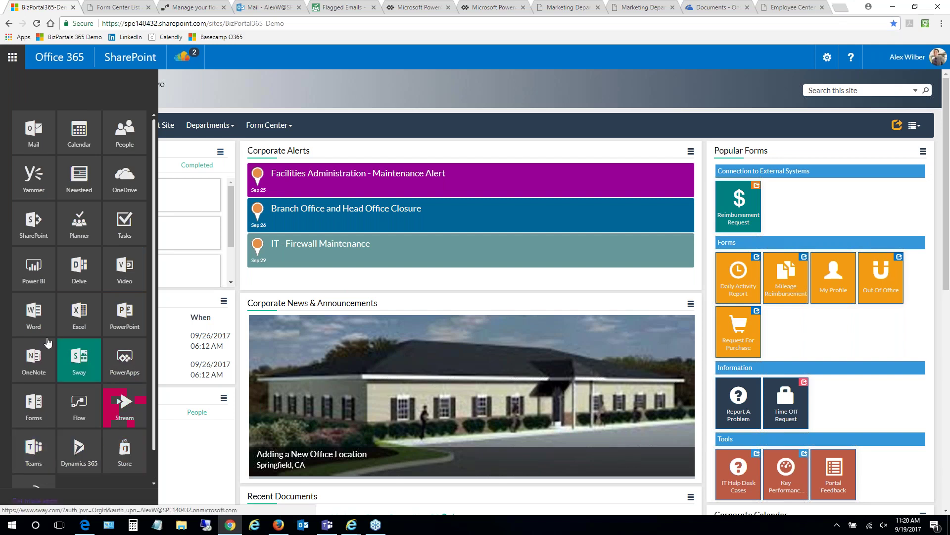
{"action": "left_click", "coordinate": [222, 94]}
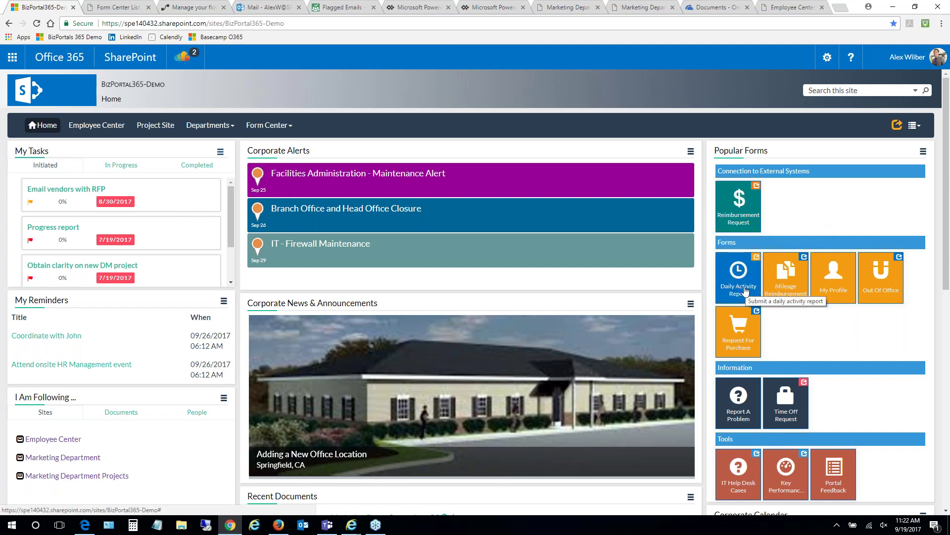
Open a blank Request For Purchase form from the portal home page, examine its fields and close it.
{"action": "left_click", "coordinate": [742, 341]}
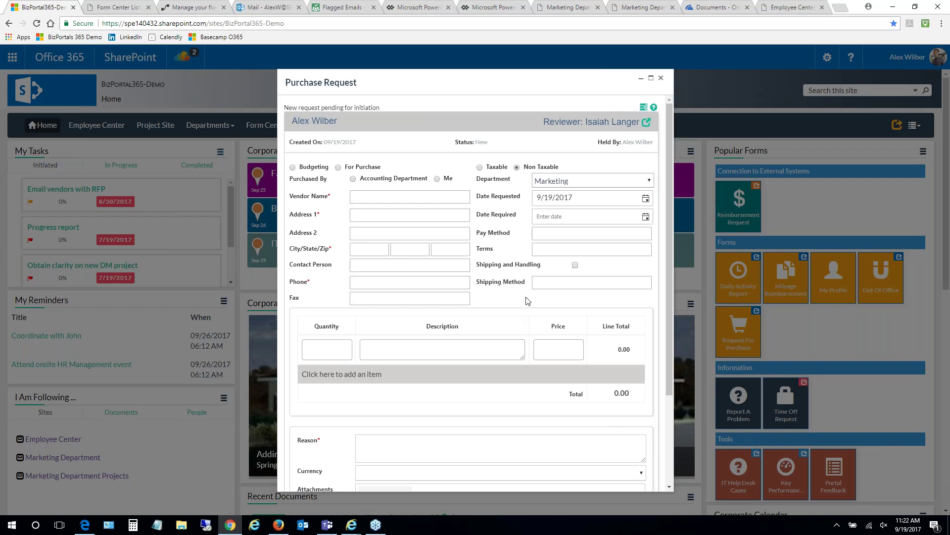
{"action": "left_click", "coordinate": [661, 77]}
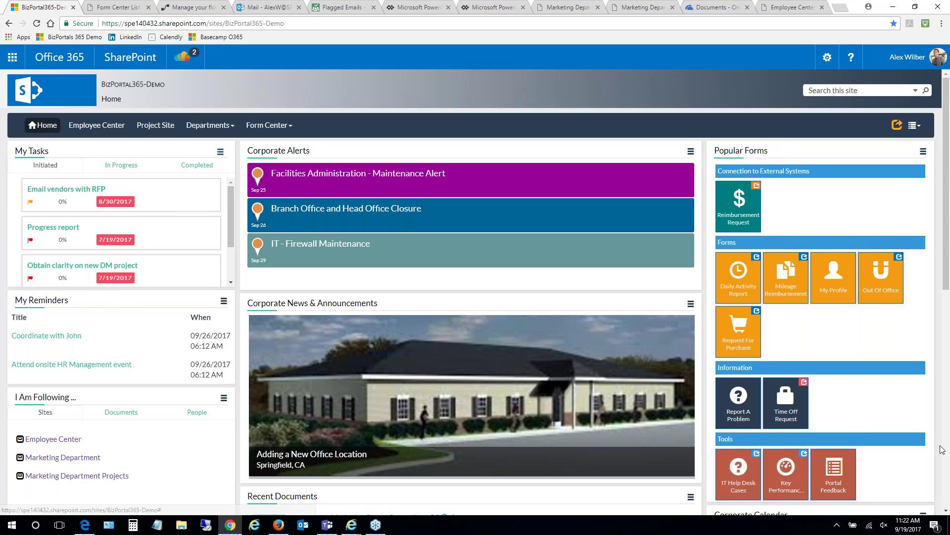
{"action": "scroll", "coordinate": [899, 397], "scroll_direction": "down", "scroll_amount": 2}
{"action": "scroll", "coordinate": [899, 397], "scroll_direction": "up", "scroll_amount": 2}
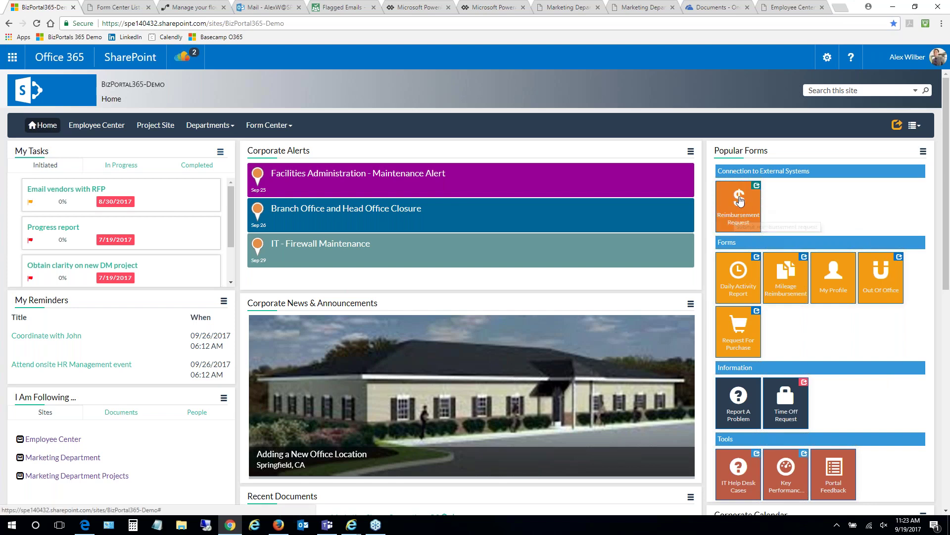
Open a new Reimbursement Request form, add a second expense row to show its layout and close the form without saving.
{"action": "left_click", "coordinate": [740, 213]}
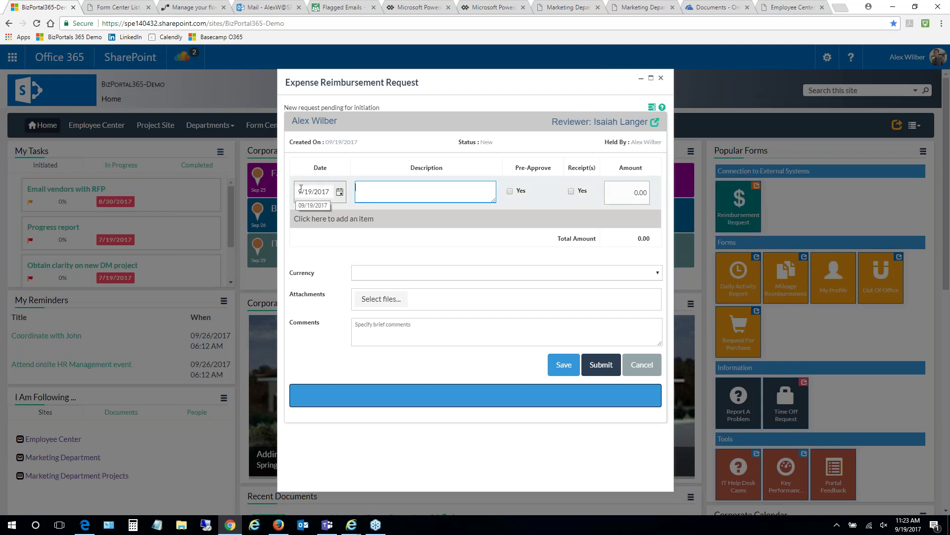
{"action": "left_click", "coordinate": [435, 191]}
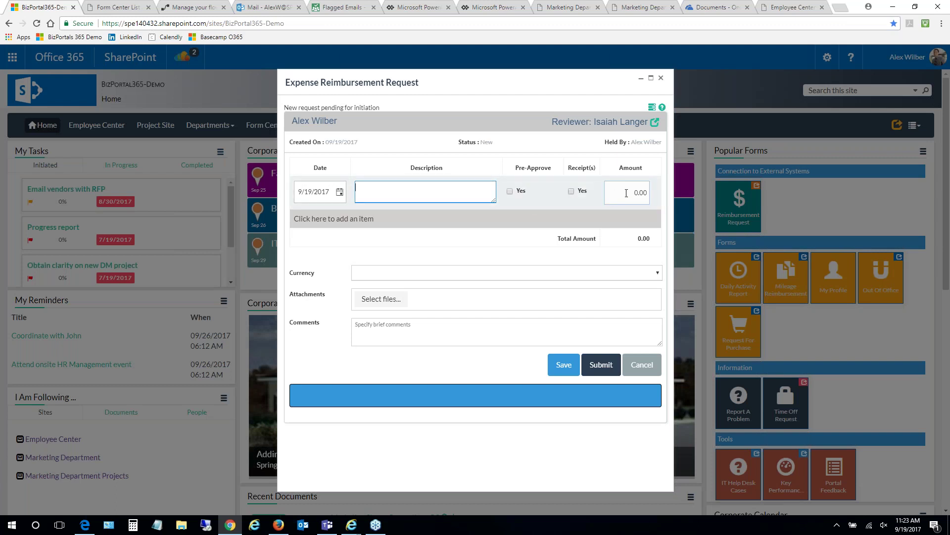
{"action": "left_click", "coordinate": [346, 220]}
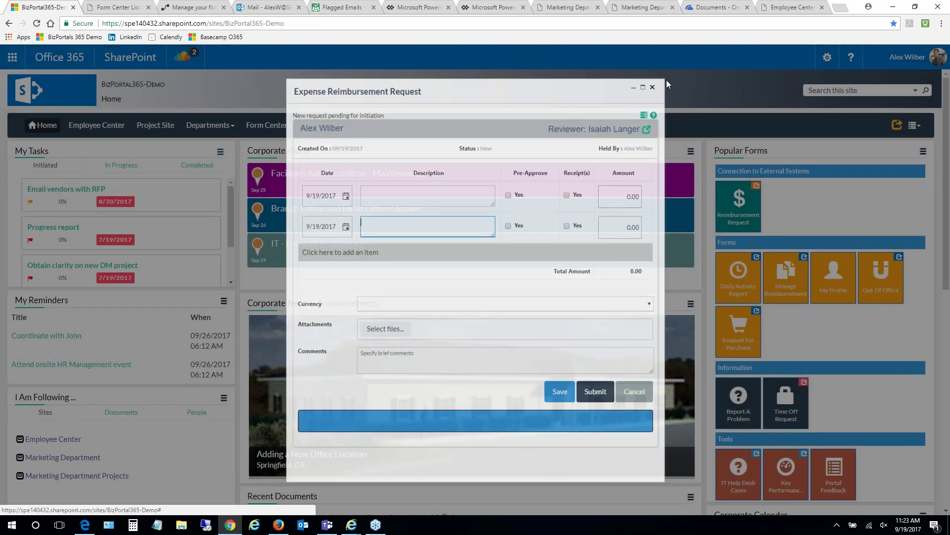
{"action": "left_click", "coordinate": [662, 80]}
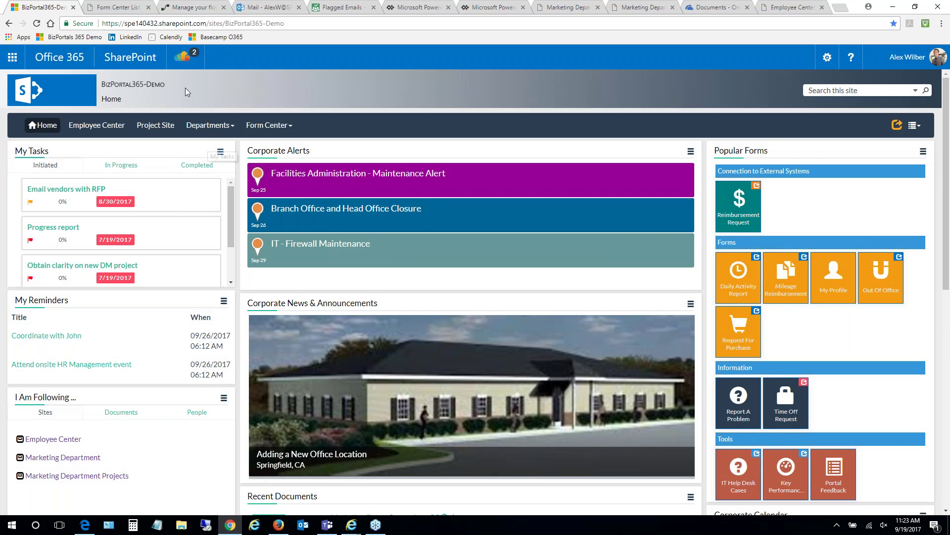
Open expense request ERF - 0000001 from the submitted forms in the Form Center inbox, view its available actions and close it.
{"action": "left_click", "coordinate": [123, 8]}
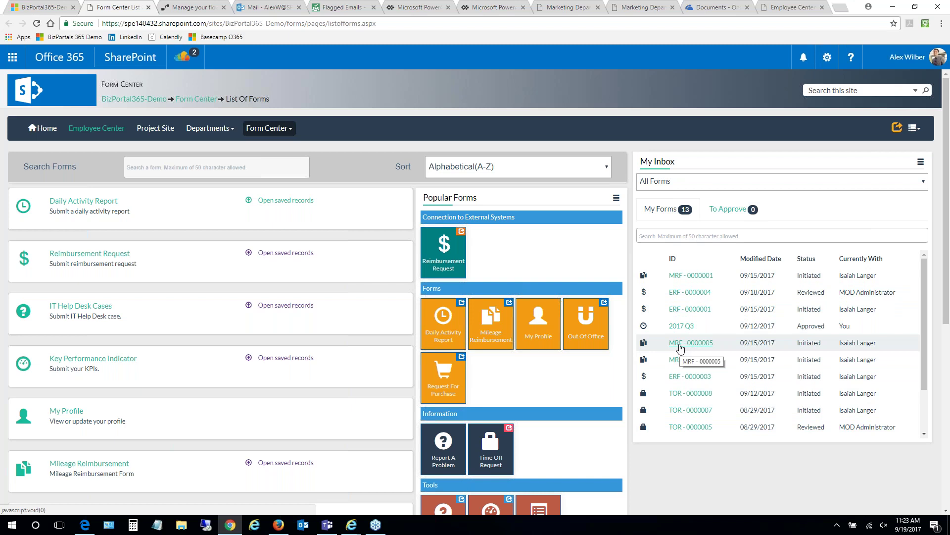
{"action": "left_click", "coordinate": [691, 309]}
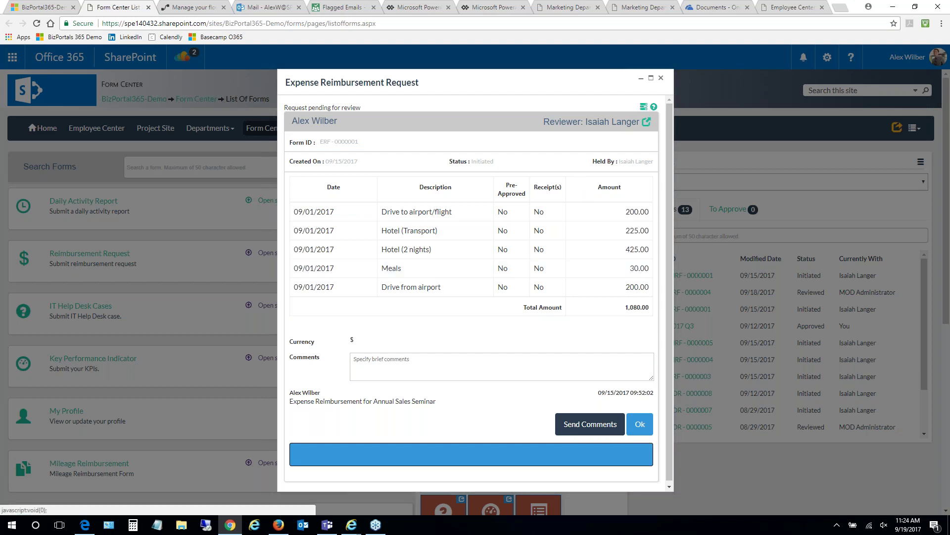
{"action": "left_click", "coordinate": [644, 106]}
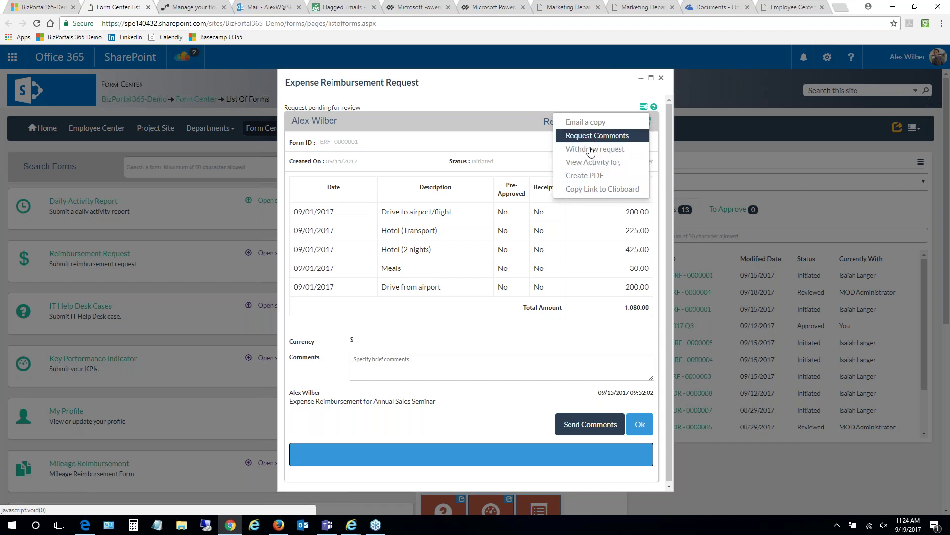
{"action": "left_click", "coordinate": [595, 193]}
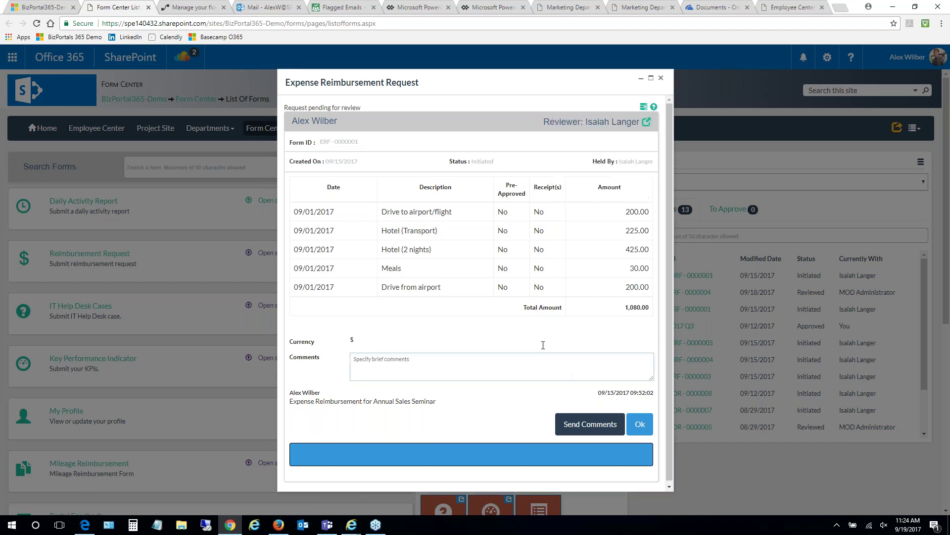
{"action": "left_click", "coordinate": [640, 424]}
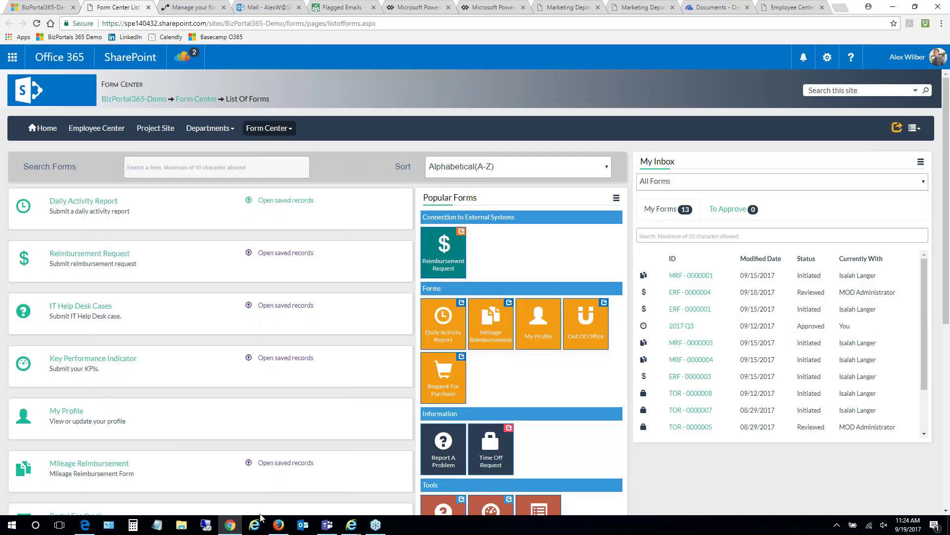
Switch to Firefox and check the expense request notification in the reviewer's mailbox and the reviewer's Form Center inbox lists.
{"action": "left_click", "coordinate": [278, 530]}
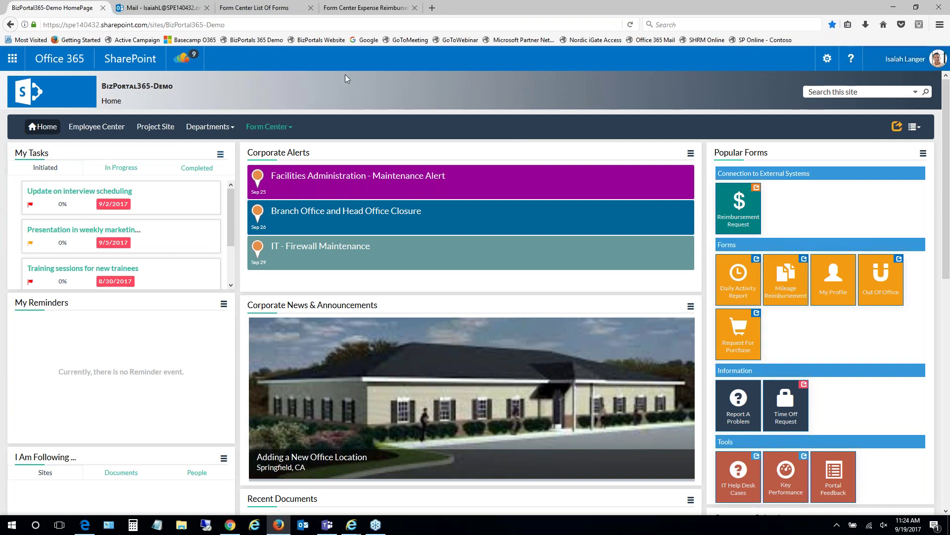
{"action": "left_click", "coordinate": [158, 8]}
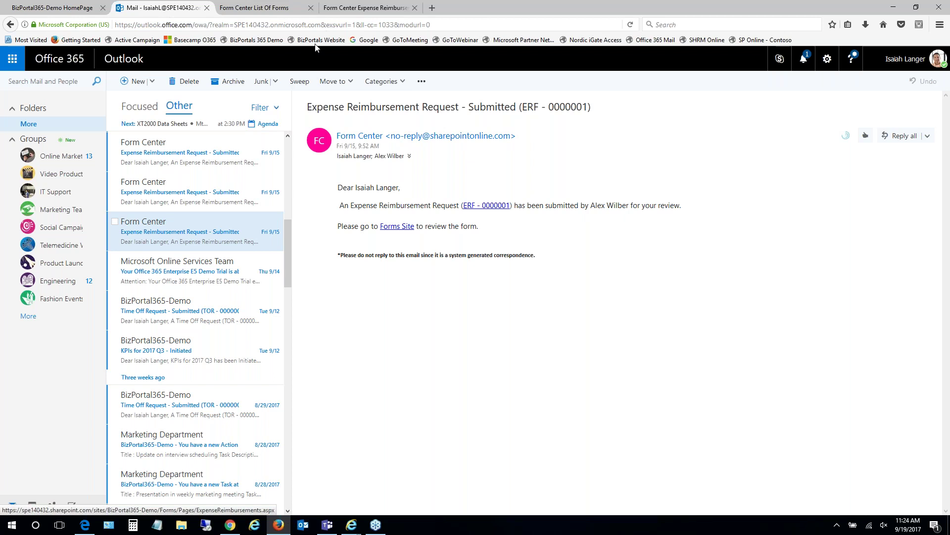
{"action": "left_click", "coordinate": [260, 7]}
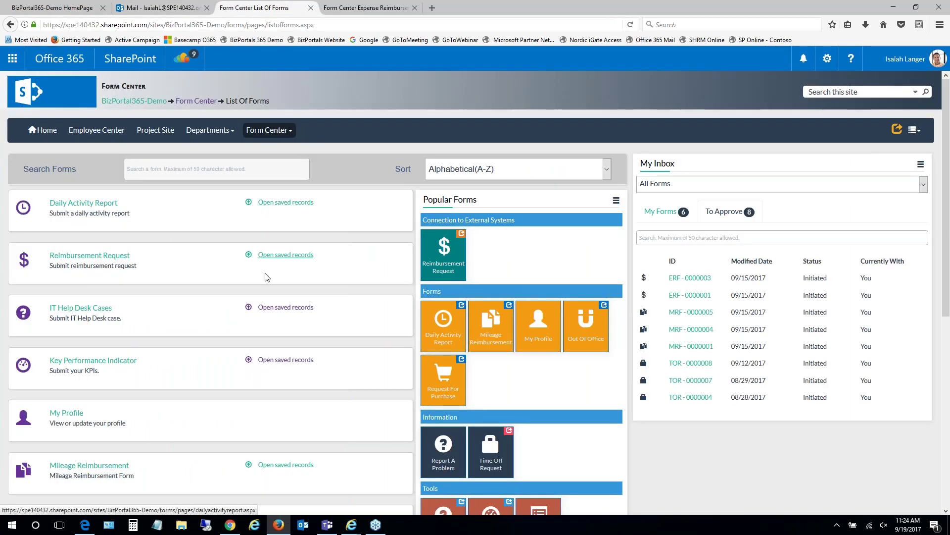
{"action": "left_click", "coordinate": [665, 213]}
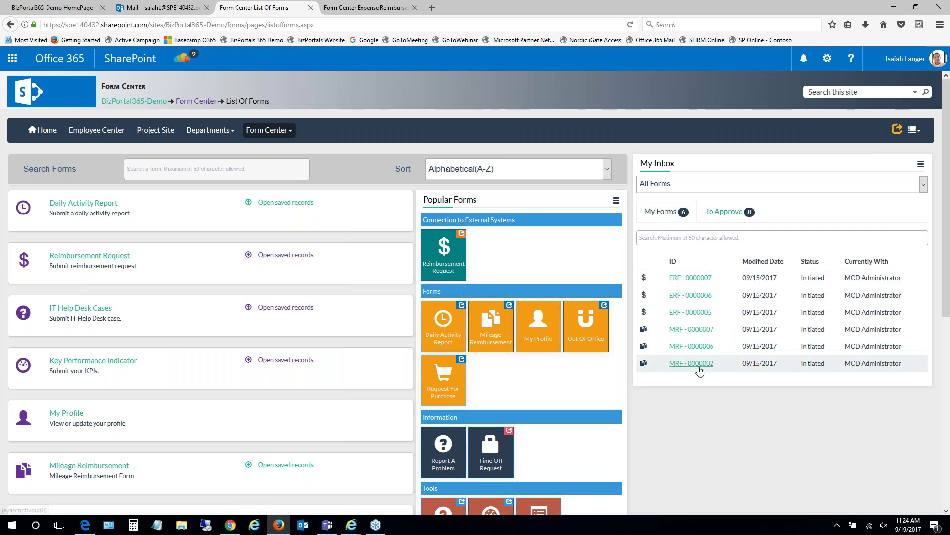
{"action": "left_click", "coordinate": [735, 215]}
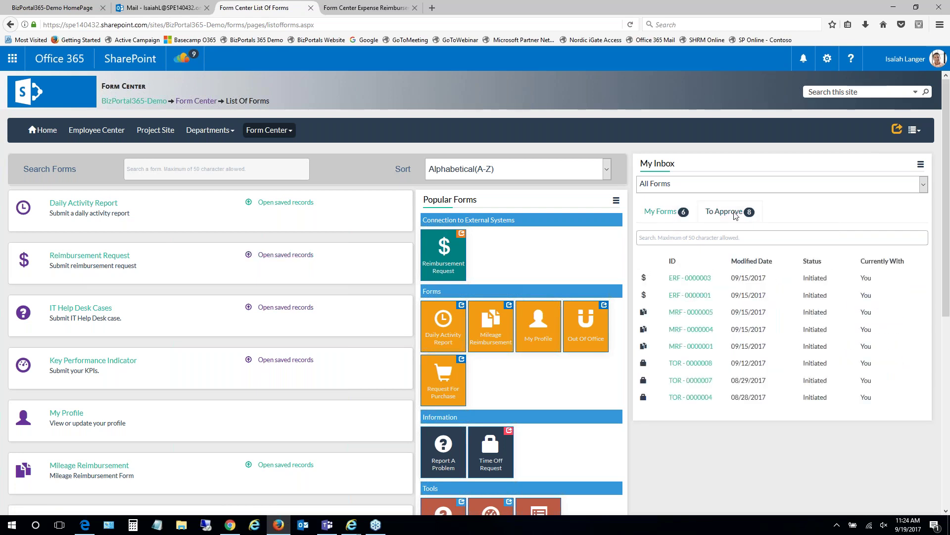
Review expense request ERF - 0000001 from the reviewer's To Approve list, approve it and close the form.
{"action": "left_click", "coordinate": [695, 296]}
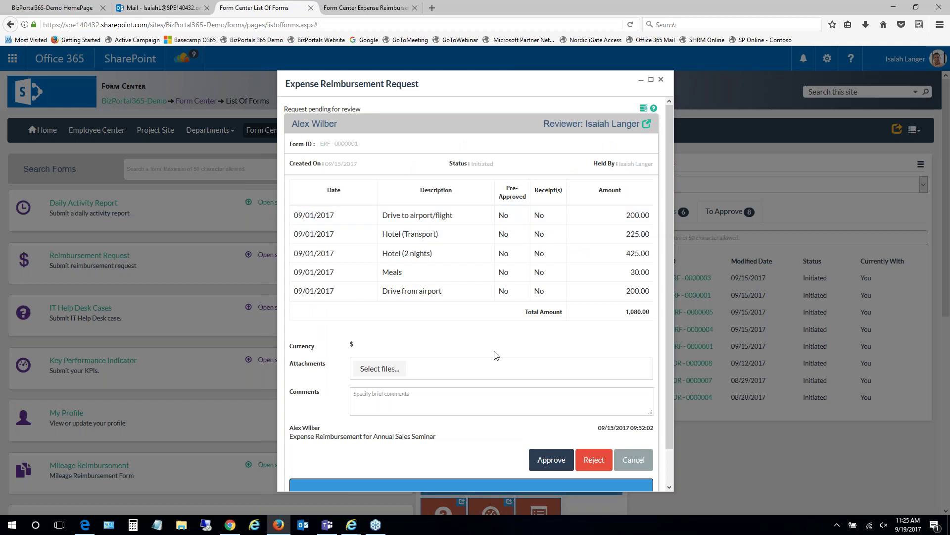
{"action": "scroll", "coordinate": [496, 355], "scroll_direction": "down", "scroll_amount": 1}
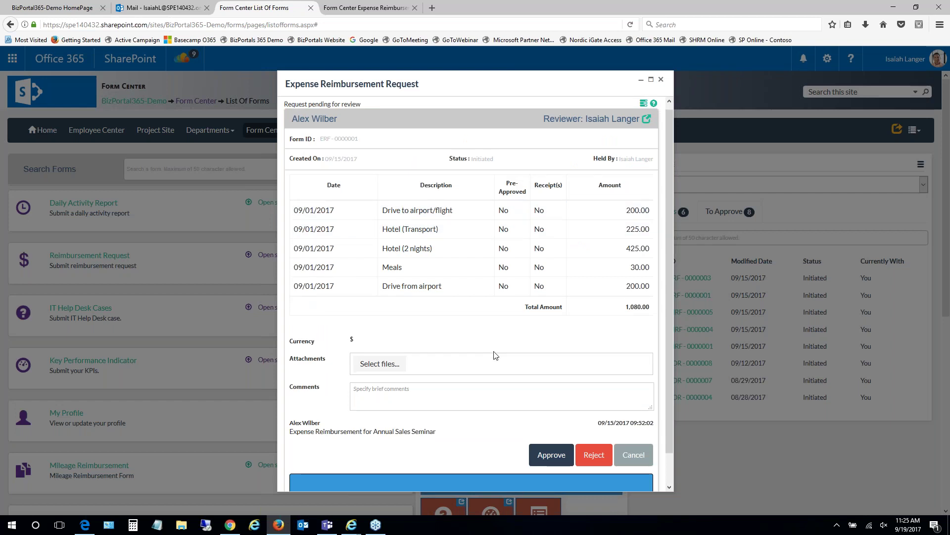
{"action": "scroll", "coordinate": [496, 355], "scroll_direction": "down", "scroll_amount": 1}
{"action": "scroll", "coordinate": [479, 294], "scroll_direction": "up", "scroll_amount": 1}
{"action": "scroll", "coordinate": [479, 294], "scroll_direction": "down", "scroll_amount": 1}
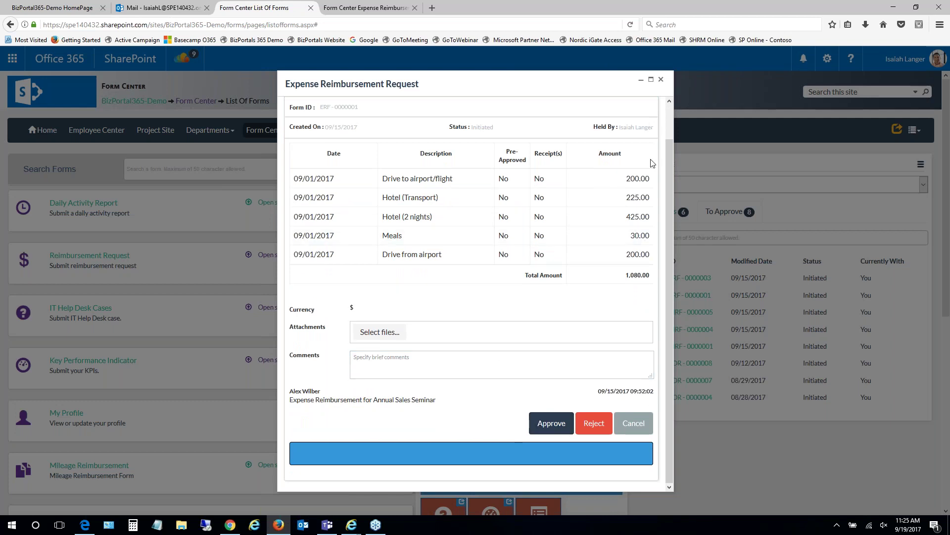
{"action": "scroll", "coordinate": [652, 163], "scroll_direction": "up", "scroll_amount": 1}
{"action": "left_click", "coordinate": [642, 110]}
{"action": "left_click", "coordinate": [642, 110]}
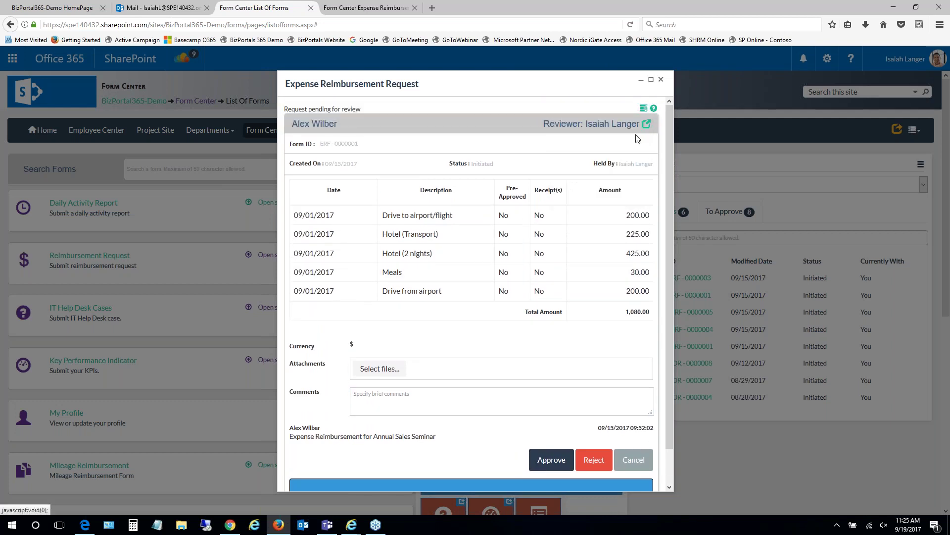
{"action": "left_click", "coordinate": [644, 110]}
{"action": "left_click", "coordinate": [644, 111]}
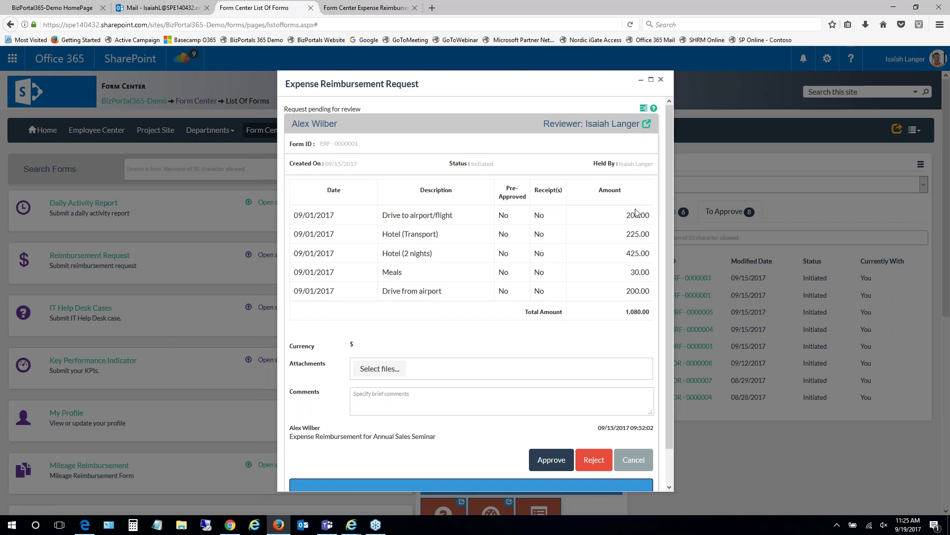
{"action": "left_click", "coordinate": [550, 465]}
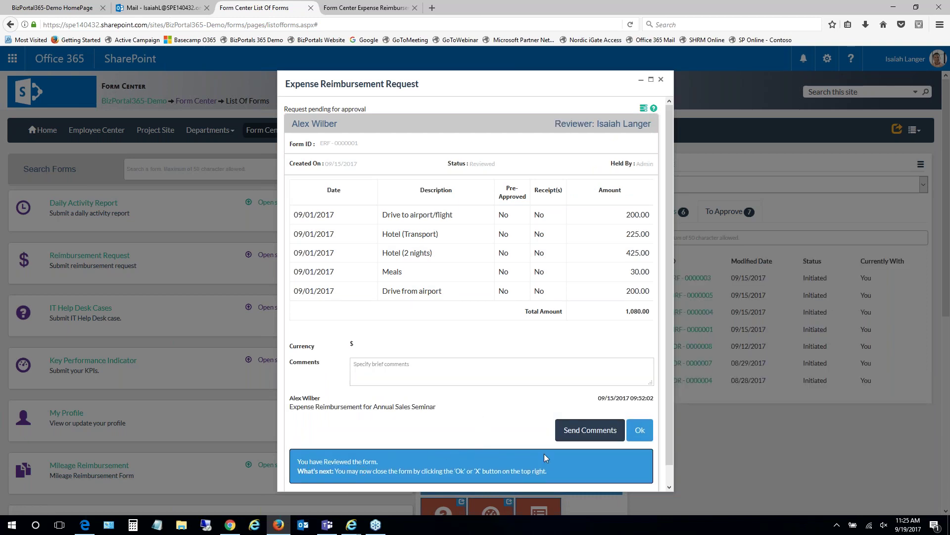
{"action": "left_click", "coordinate": [660, 79]}
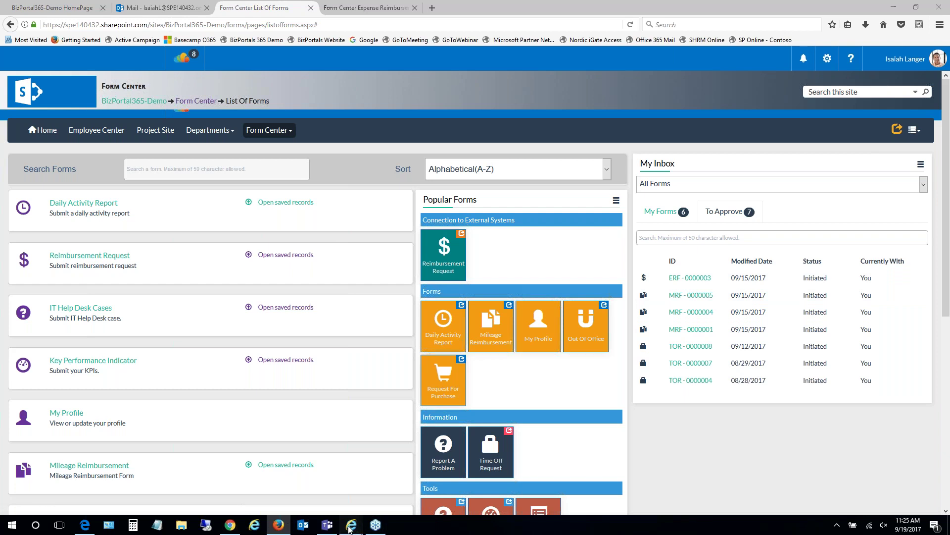
Switch to Internet Explorer, approve expense request ERF - 0000009 from the administrator's To Approve list and close the form.
{"action": "mouse_move", "coordinate": [355, 516]}
{"action": "left_click", "coordinate": [365, 501]}
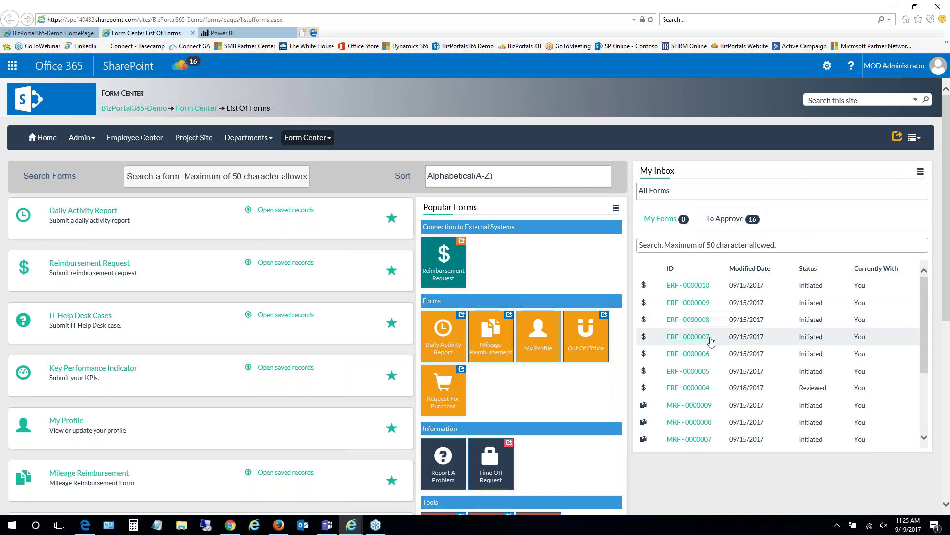
{"action": "left_click", "coordinate": [689, 286]}
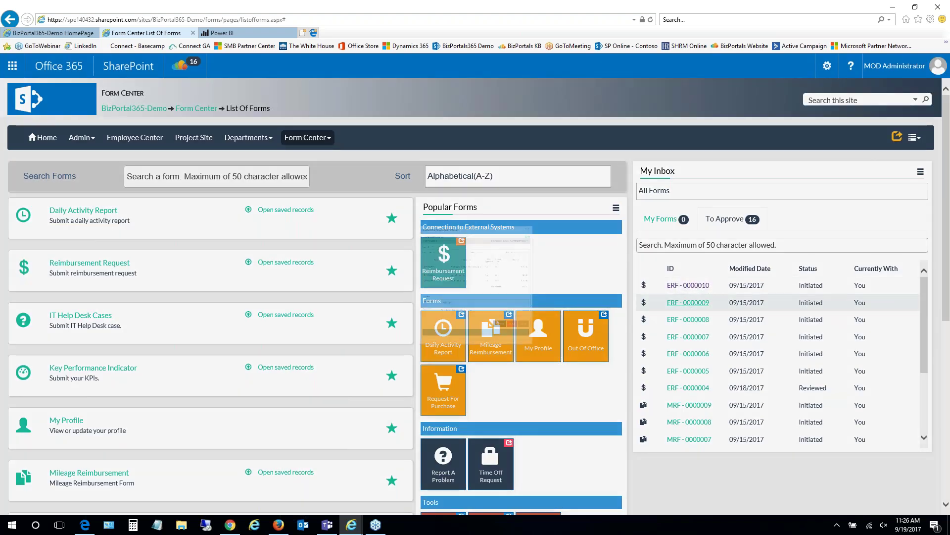
{"action": "left_click", "coordinate": [686, 302]}
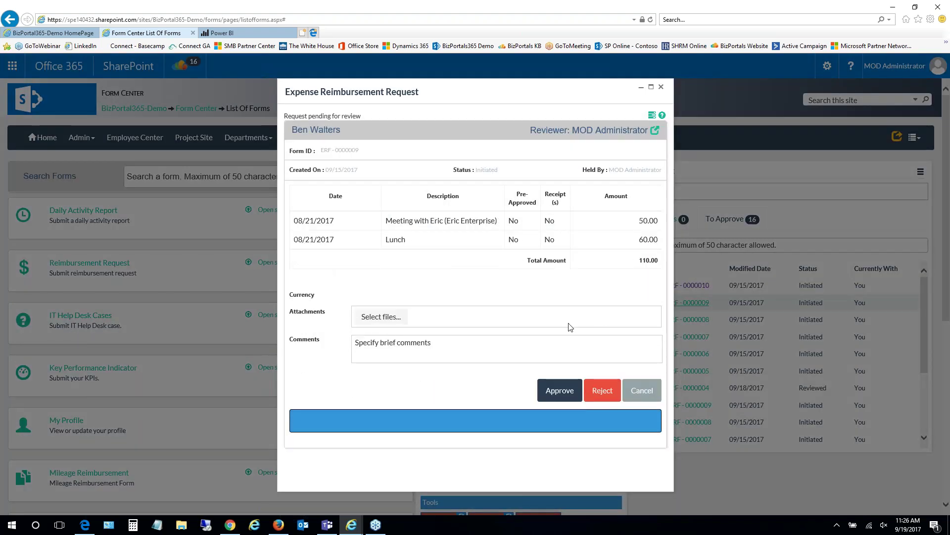
{"action": "left_click", "coordinate": [558, 391]}
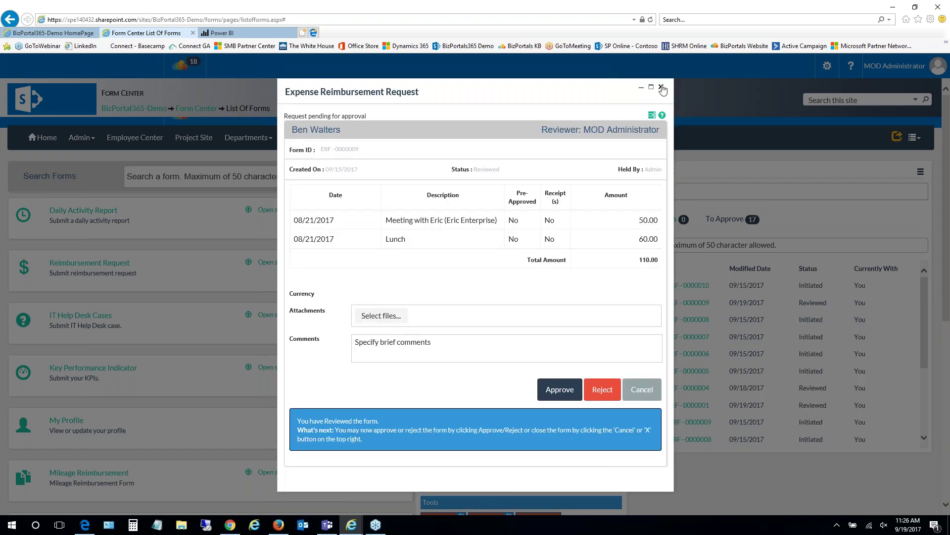
{"action": "left_click", "coordinate": [660, 89]}
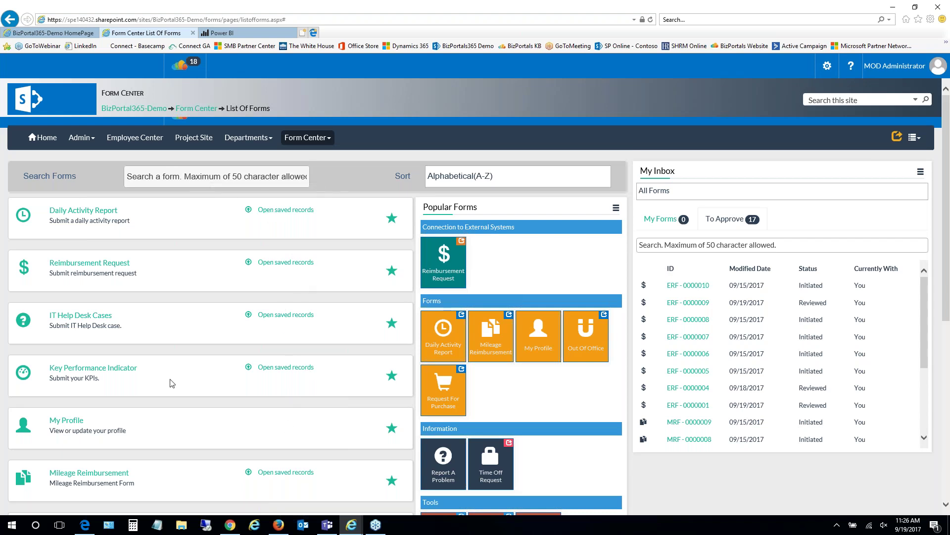
Open the saved Reimbursement Request records and view the team expenses.
{"action": "left_click", "coordinate": [276, 266]}
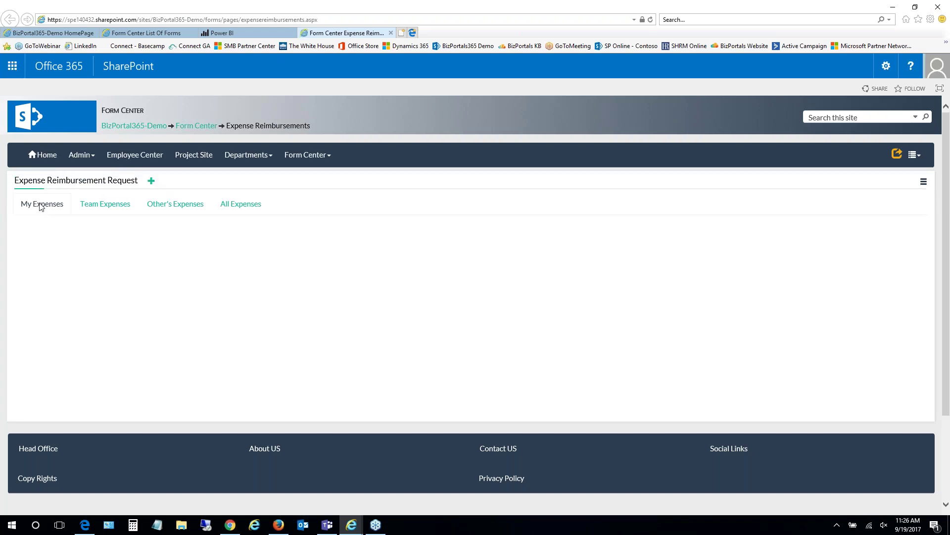
{"action": "left_click", "coordinate": [75, 207]}
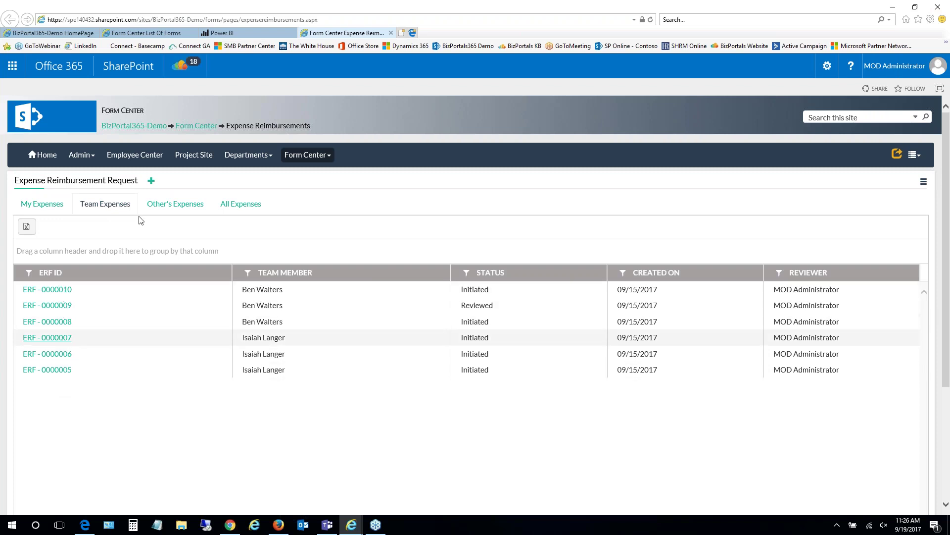
Switch to Power BI and open BI_report to view its expense charts by month, name and expense type.
{"action": "left_click", "coordinate": [225, 35]}
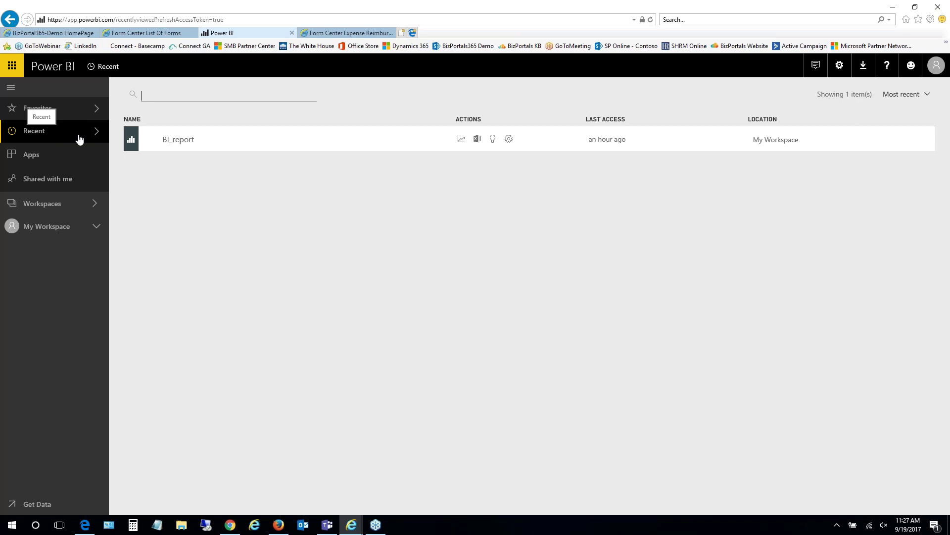
{"action": "left_click", "coordinate": [178, 141]}
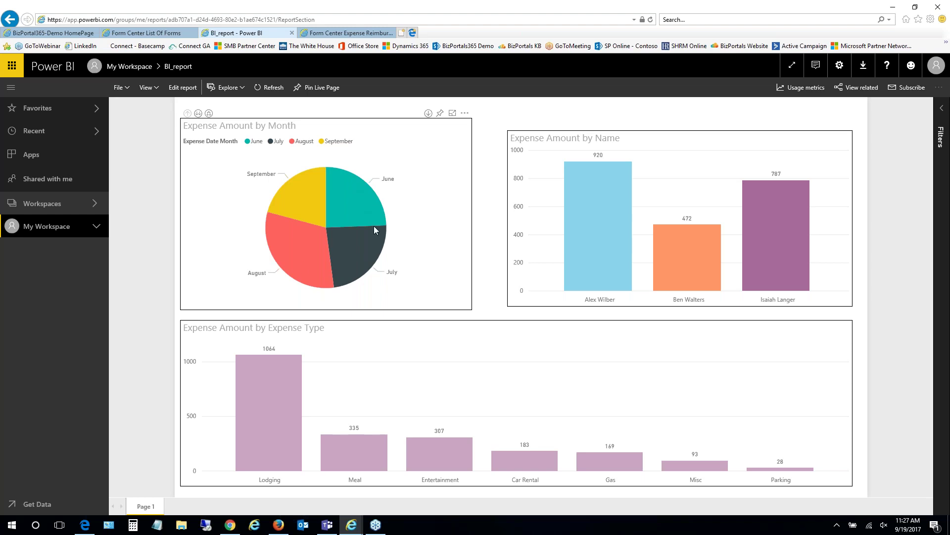
{"action": "mouse_move", "coordinate": [755, 258]}
Generate Quick Insights for BI_report from the recent reports and look through the resulting insight cards.
{"action": "left_click", "coordinate": [50, 135]}
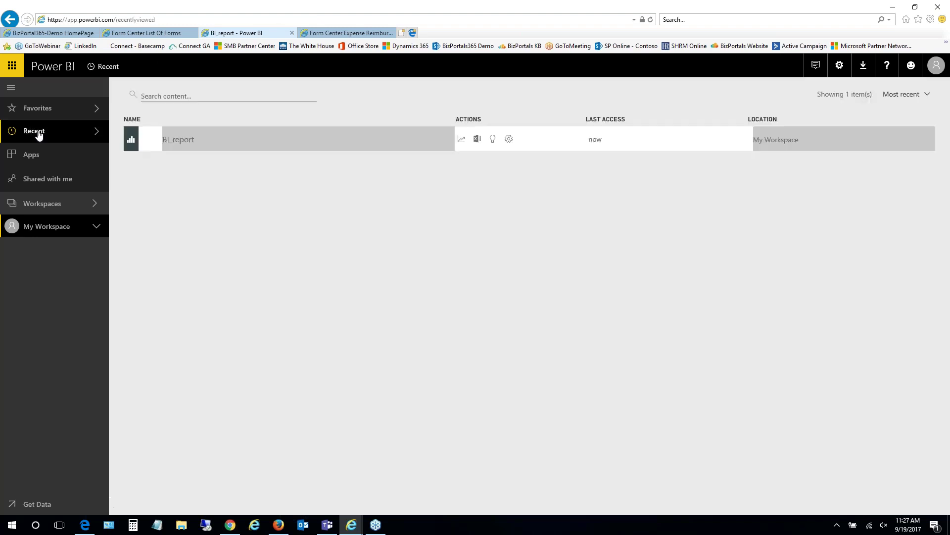
{"action": "left_click", "coordinate": [493, 141]}
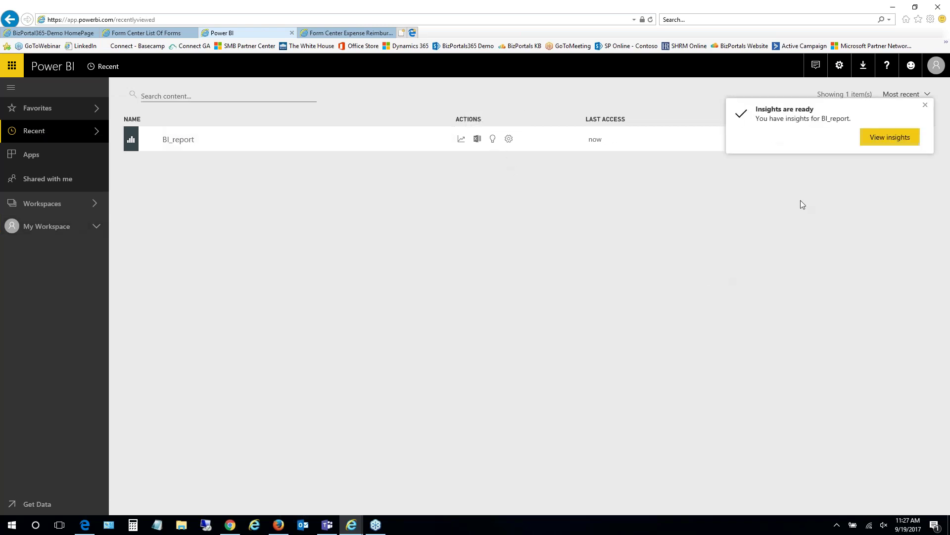
{"action": "left_click", "coordinate": [890, 139]}
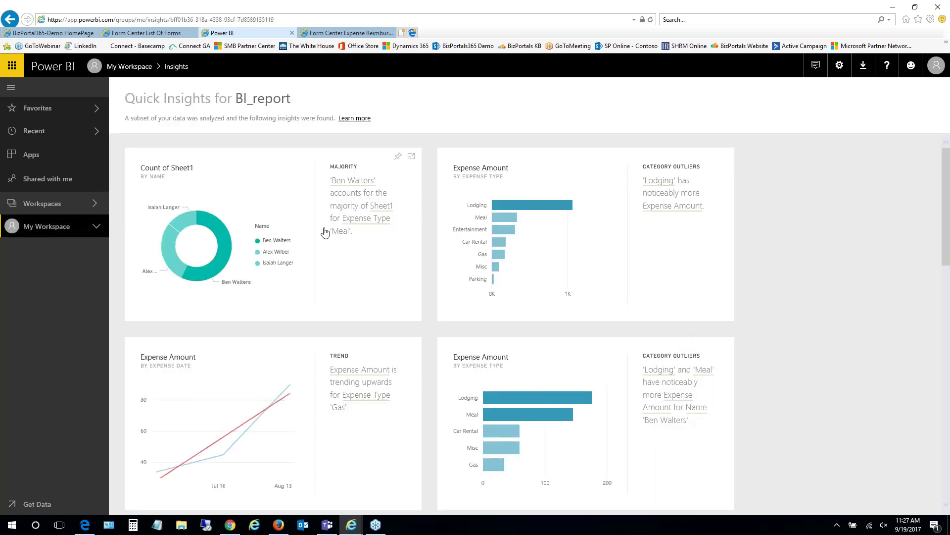
{"action": "mouse_move", "coordinate": [505, 232]}
{"action": "scroll", "coordinate": [391, 398], "scroll_direction": "down", "scroll_amount": 3}
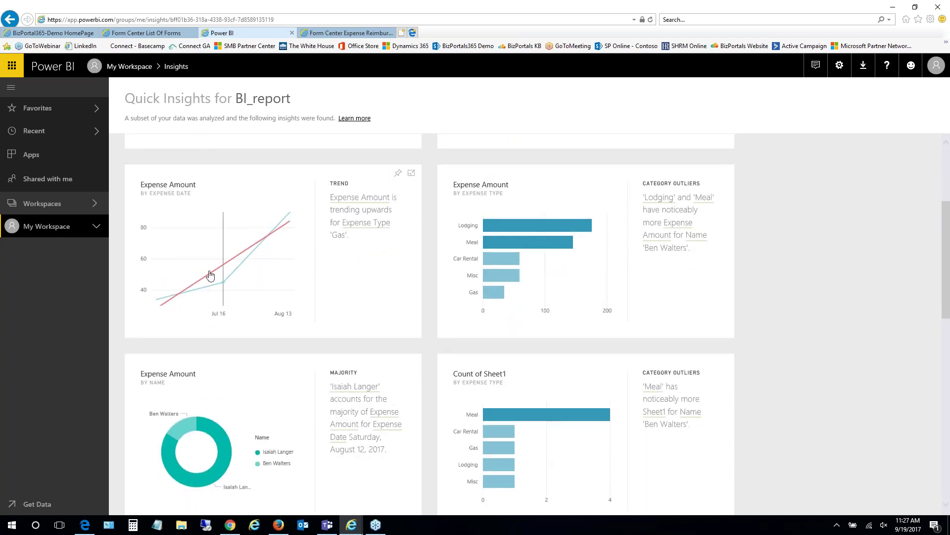
{"action": "mouse_move", "coordinate": [209, 310]}
{"action": "mouse_move", "coordinate": [554, 417]}
{"action": "scroll", "coordinate": [554, 417], "scroll_direction": "down", "scroll_amount": 8}
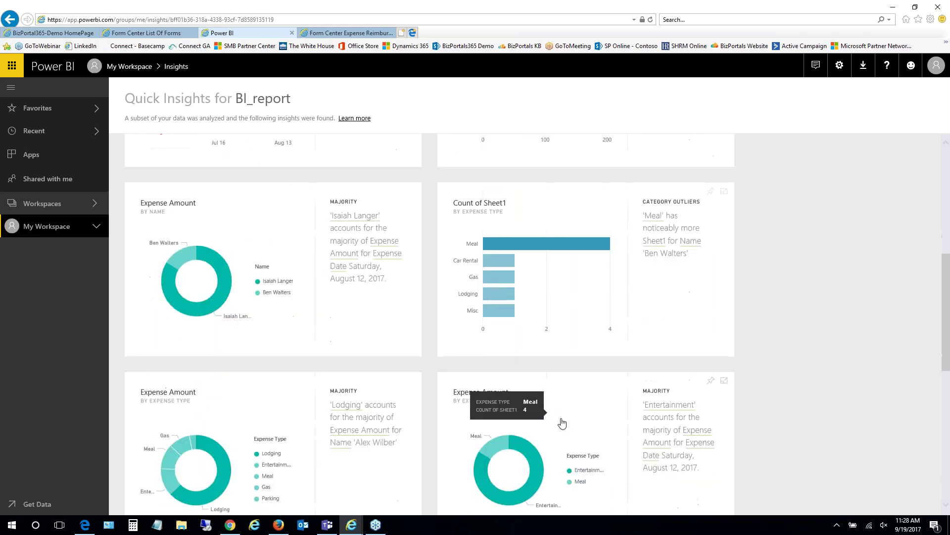
{"action": "scroll", "coordinate": [568, 425], "scroll_direction": "down", "scroll_amount": 2}
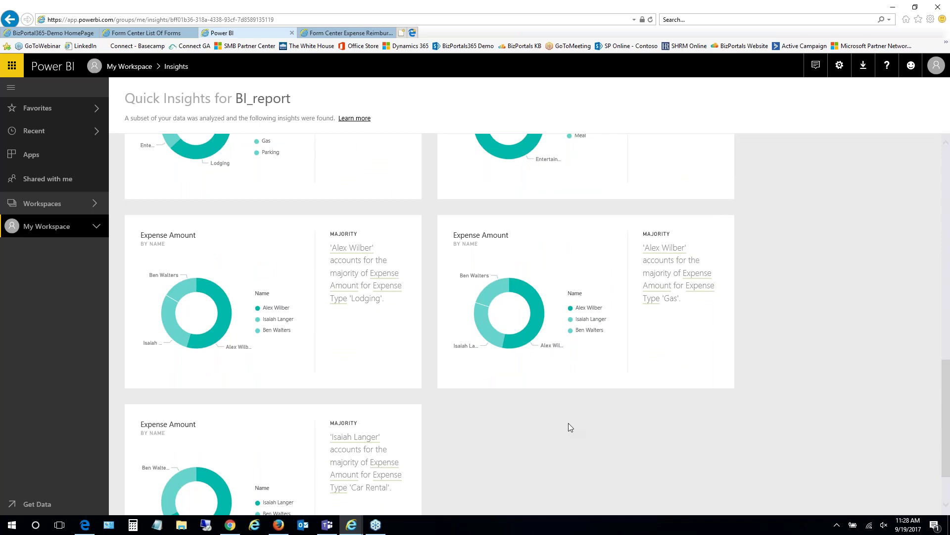
{"action": "scroll", "coordinate": [560, 423], "scroll_direction": "up", "scroll_amount": 6}
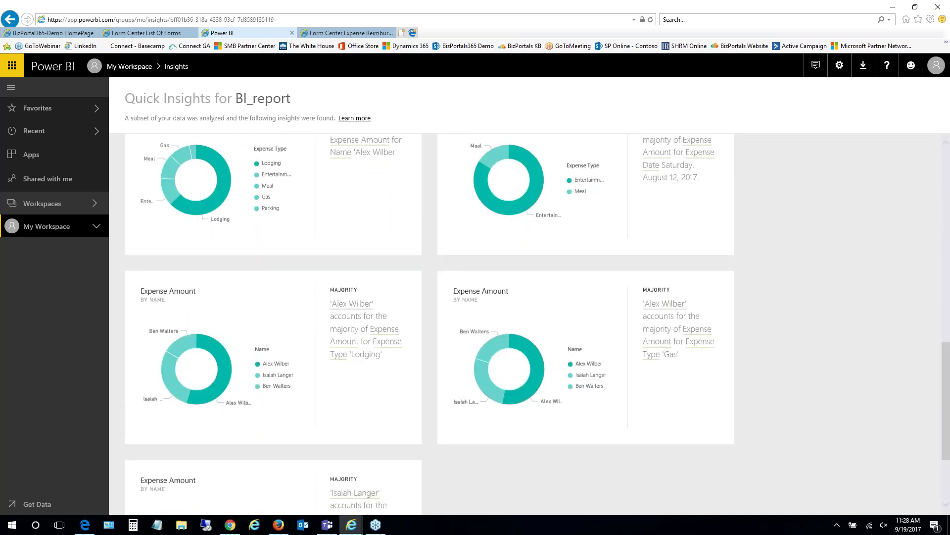
{"action": "scroll", "coordinate": [554, 388], "scroll_direction": "up", "scroll_amount": 3}
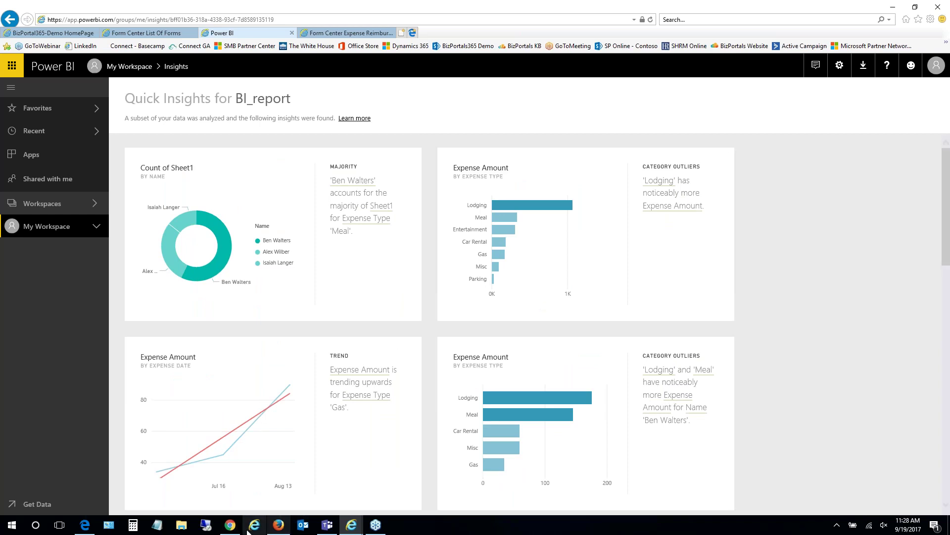
Switch to Chrome and open the Microsoft Flow details of "Create planner tasks for flagged emails in Office 365".
{"action": "left_click", "coordinate": [230, 526]}
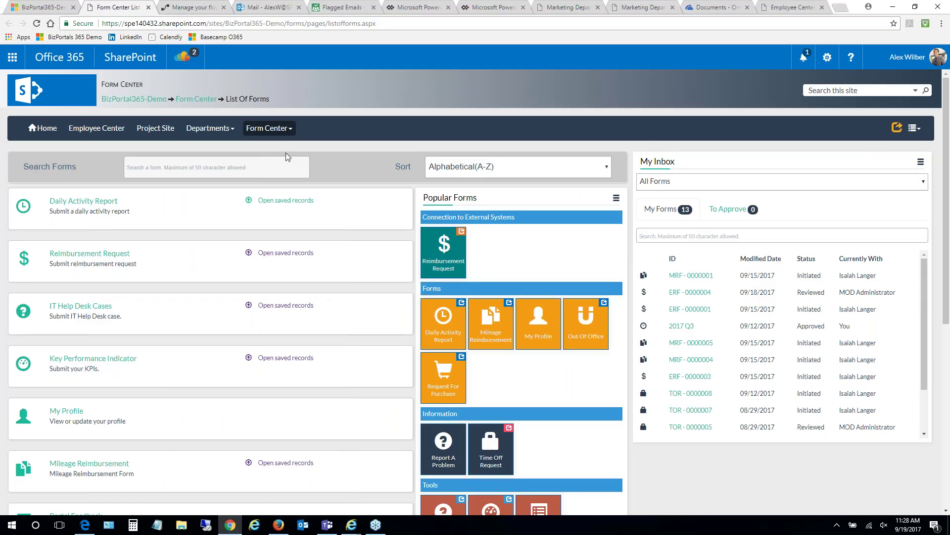
{"action": "left_click", "coordinate": [12, 59]}
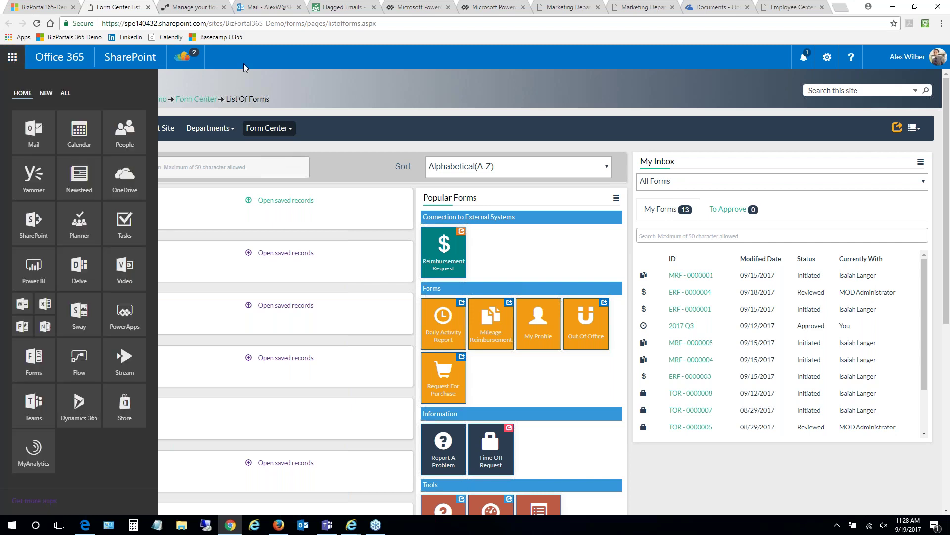
{"action": "left_click", "coordinate": [256, 81]}
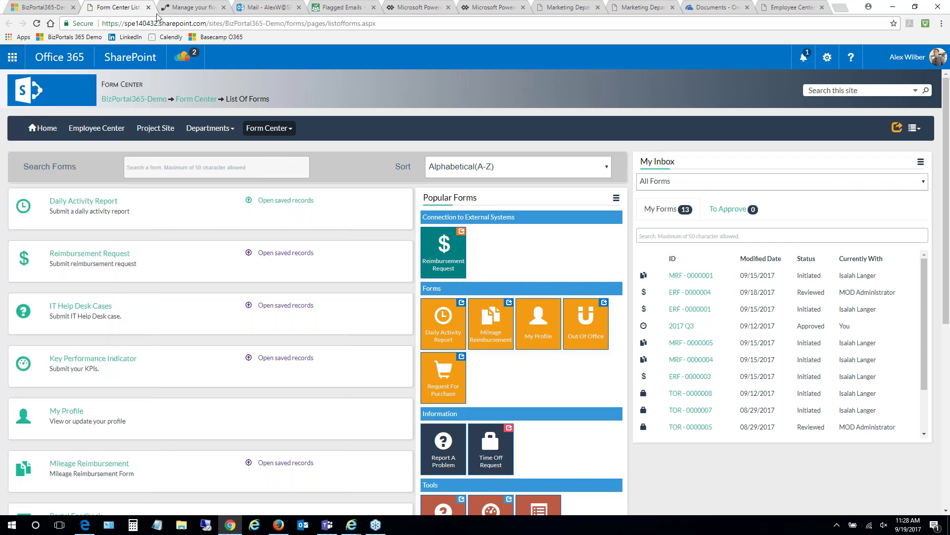
{"action": "left_click", "coordinate": [195, 9]}
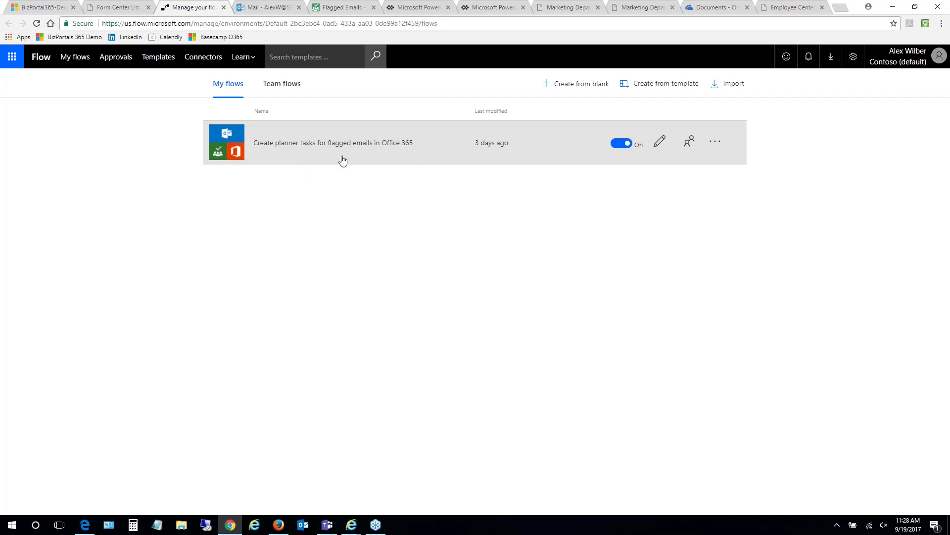
{"action": "left_click", "coordinate": [281, 147]}
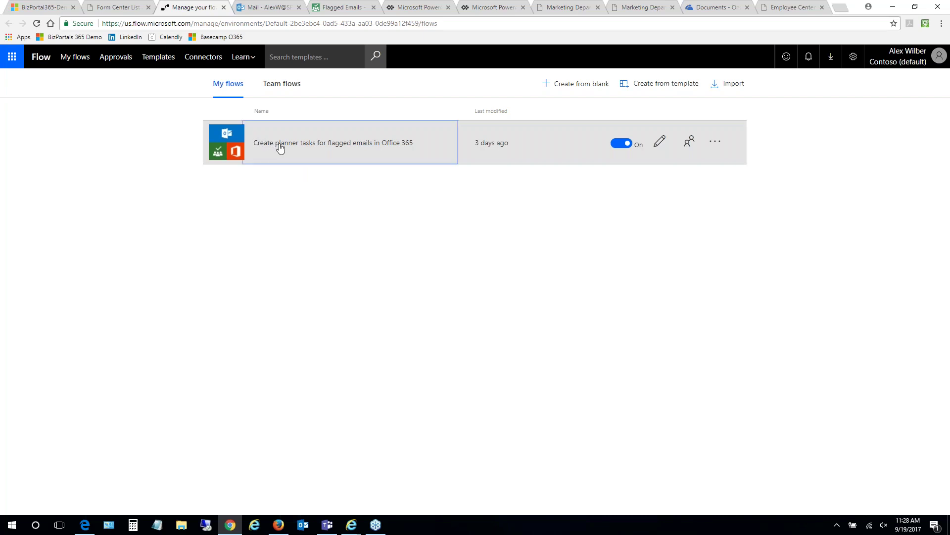
{"action": "left_click", "coordinate": [280, 147]}
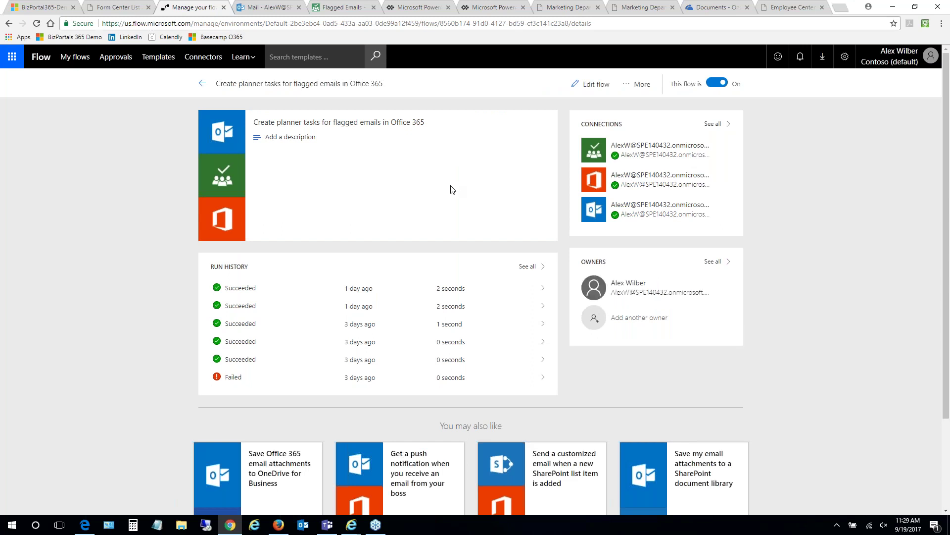
Review the flow's suggested templates and run history, and request the complete run history.
{"action": "scroll", "coordinate": [531, 468], "scroll_direction": "down", "scroll_amount": 1}
{"action": "scroll", "coordinate": [531, 468], "scroll_direction": "down", "scroll_amount": 1}
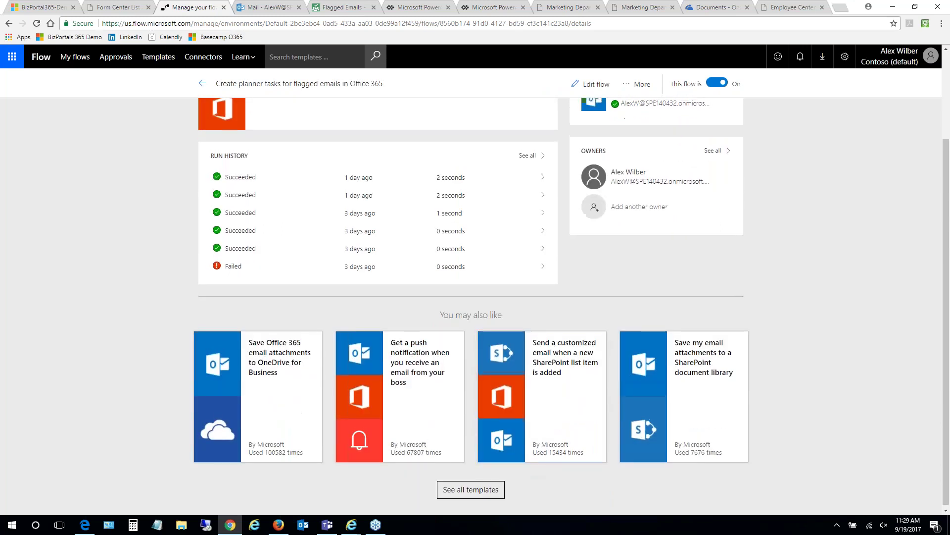
{"action": "scroll", "coordinate": [535, 465], "scroll_direction": "up", "scroll_amount": 2}
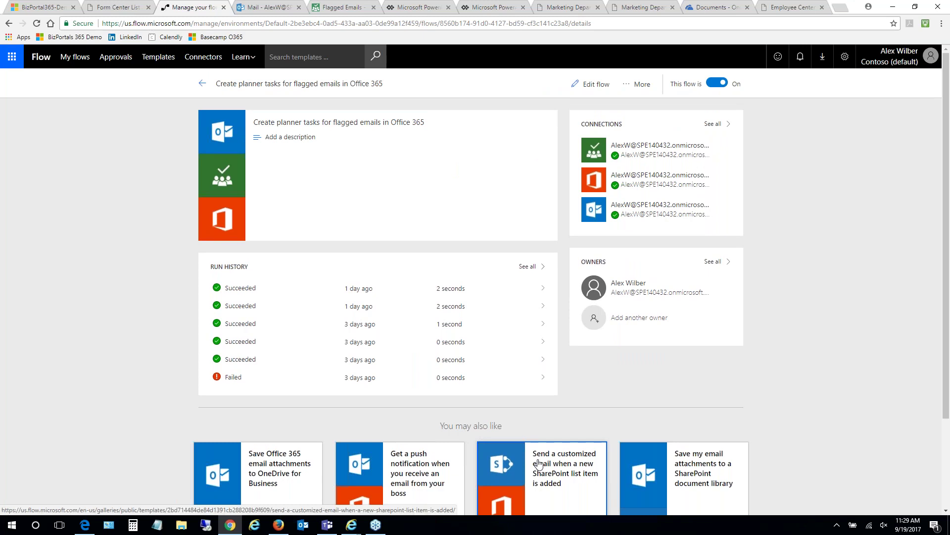
{"action": "left_click_drag", "start_coordinate": [213, 266], "coordinate": [249, 267]}
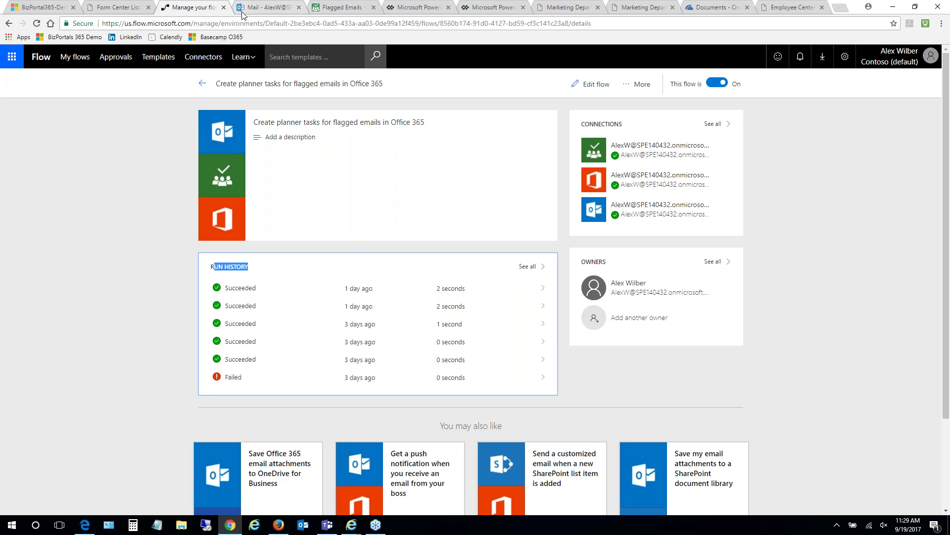
{"action": "left_click", "coordinate": [527, 267]}
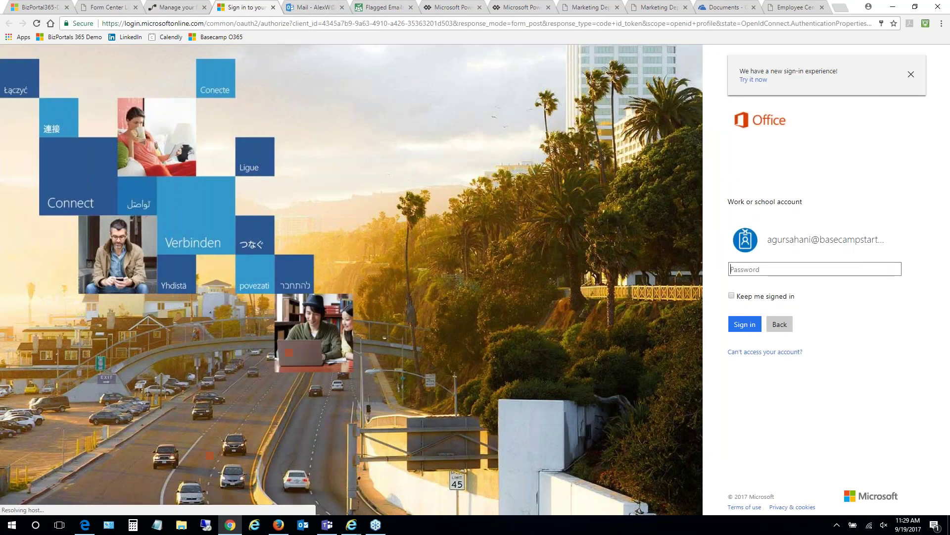
Launch Planner from the portal home page and open the Flagged Emails plan's board.
{"action": "left_click", "coordinate": [26, 13]}
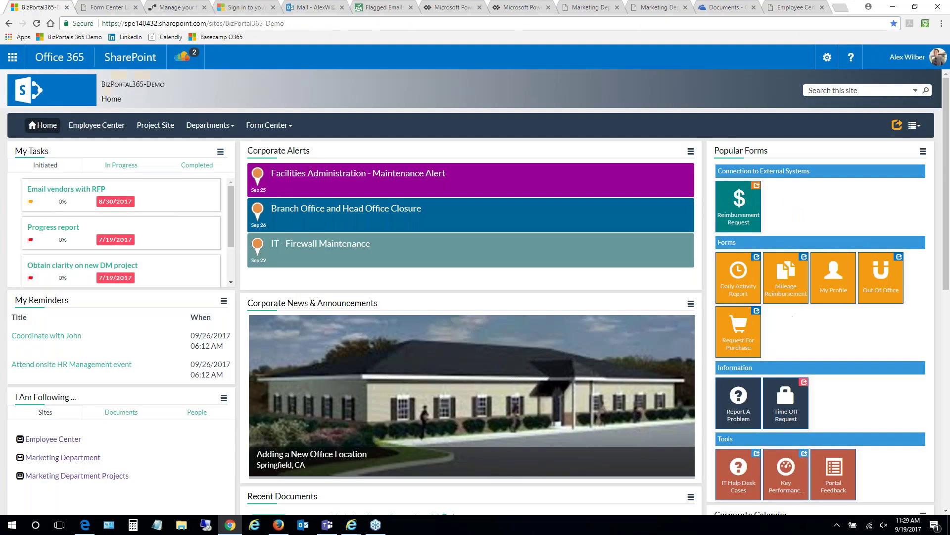
{"action": "left_click", "coordinate": [12, 58]}
{"action": "left_click", "coordinate": [79, 222]}
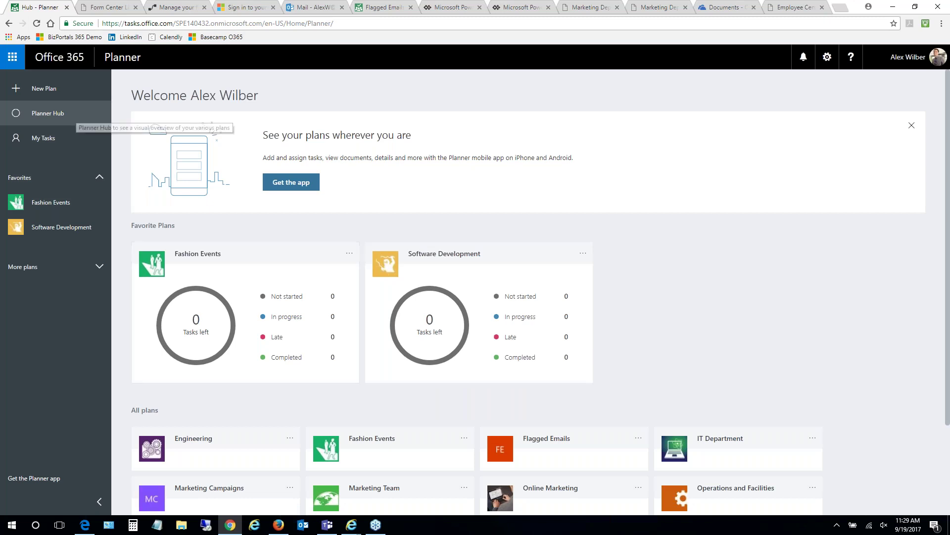
{"action": "left_click", "coordinate": [544, 442]}
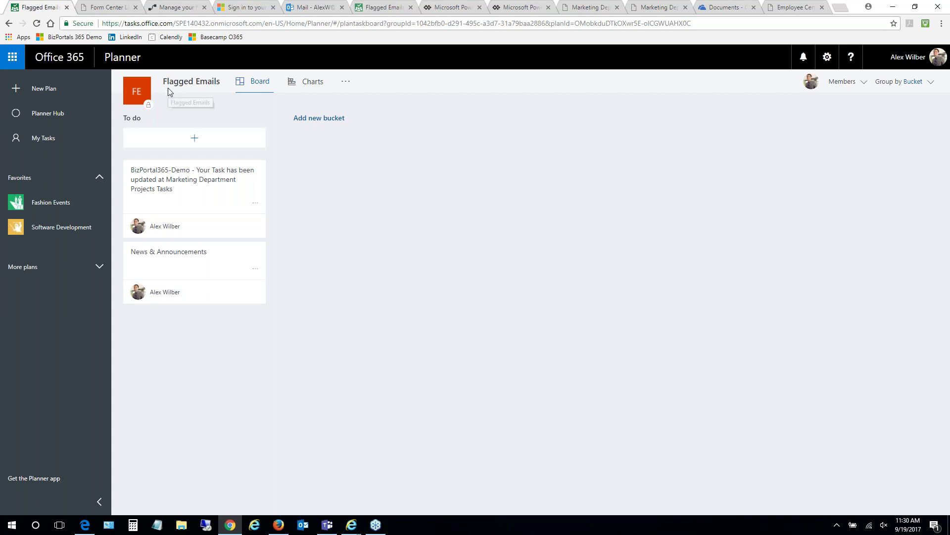
View the PowerApps app list and, in the running customer app, open Birch Company's overview and its Add New Opportunity form.
{"action": "left_click", "coordinate": [463, 9]}
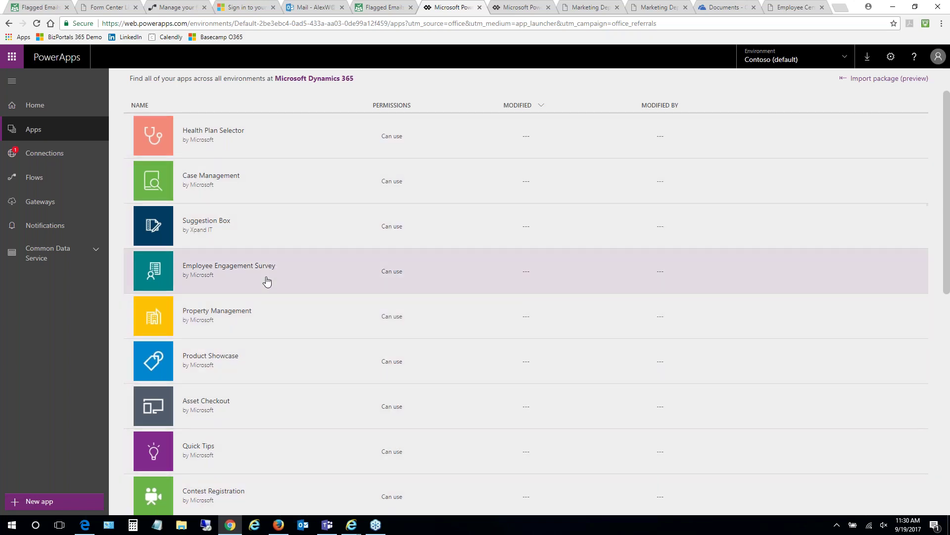
{"action": "left_click", "coordinate": [512, 9]}
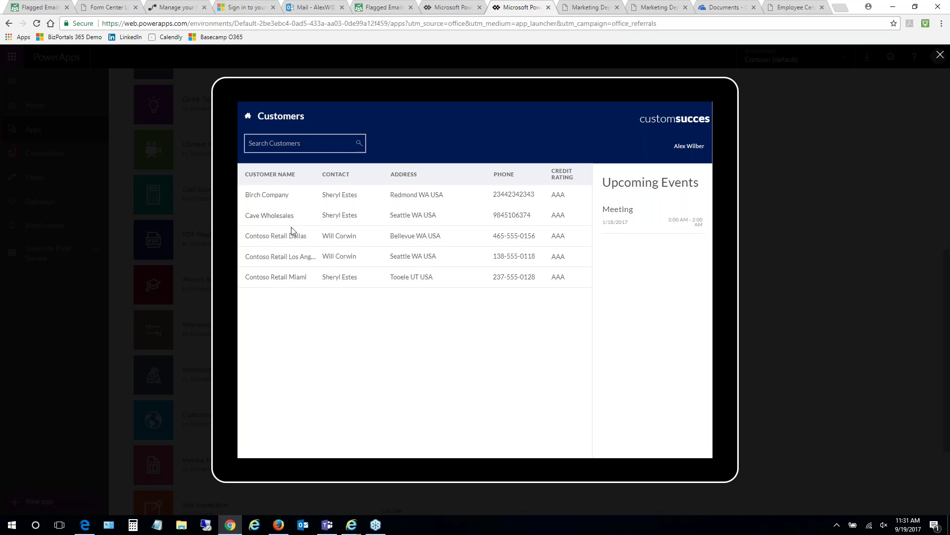
{"action": "left_click", "coordinate": [277, 197]}
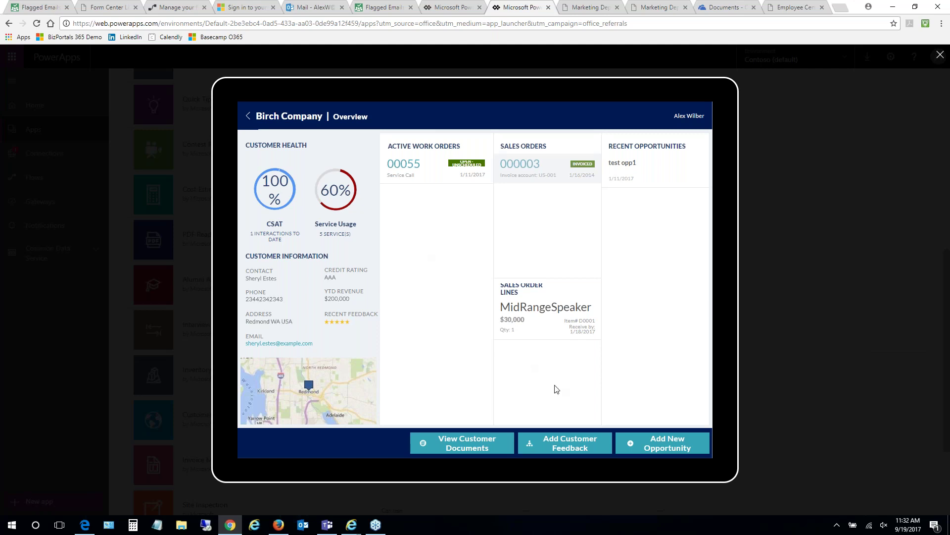
{"action": "left_click", "coordinate": [655, 440]}
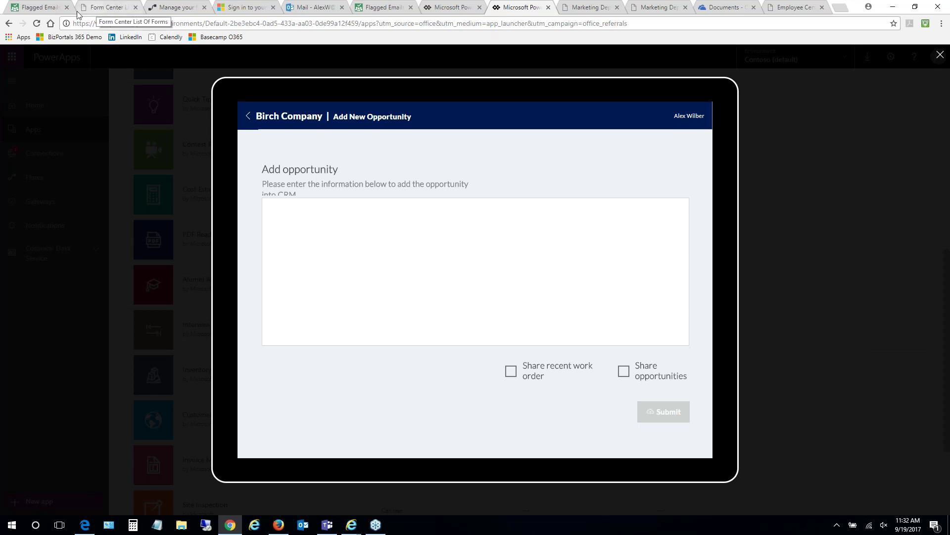
Revisit the Flagged Emails plan and the Form Center list of forms, and bring up the Marketing Department home page.
{"action": "left_click", "coordinate": [40, 8]}
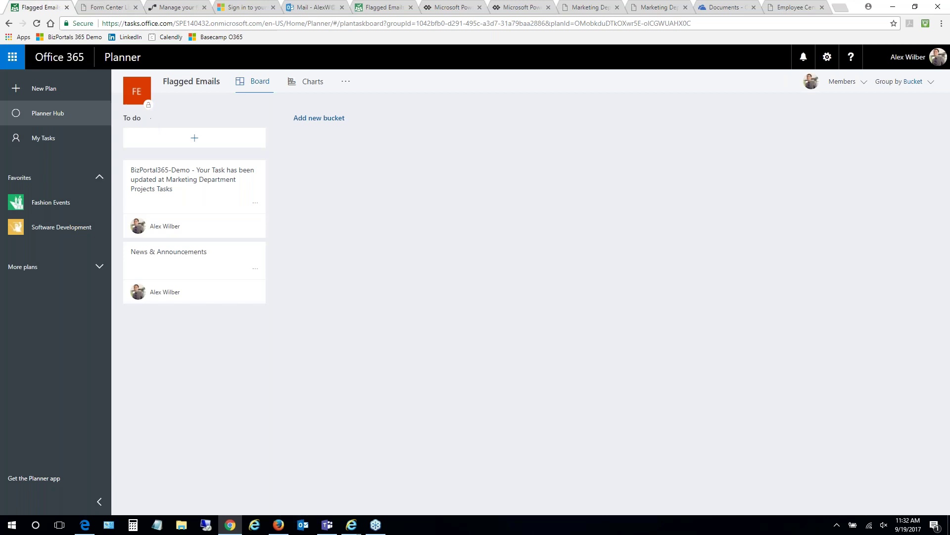
{"action": "left_click", "coordinate": [97, 8]}
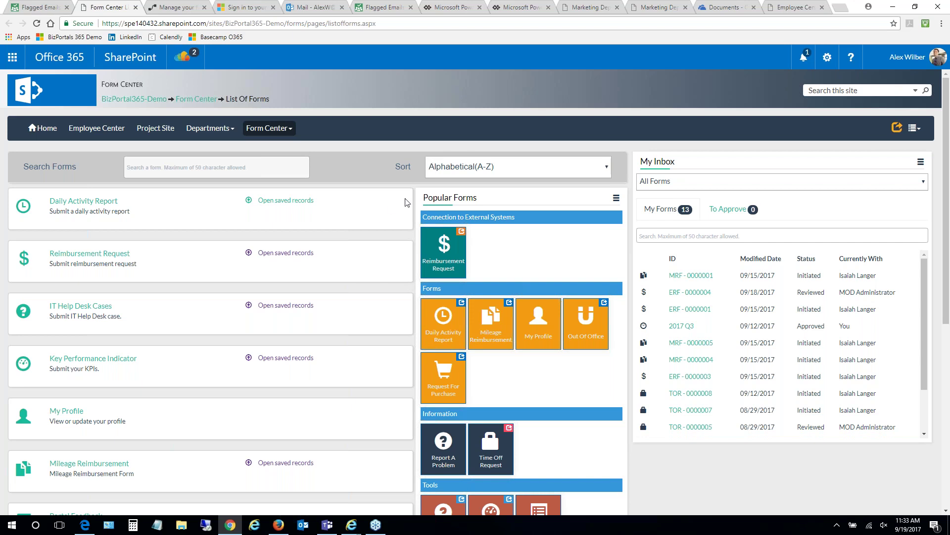
{"action": "left_click", "coordinate": [596, 9]}
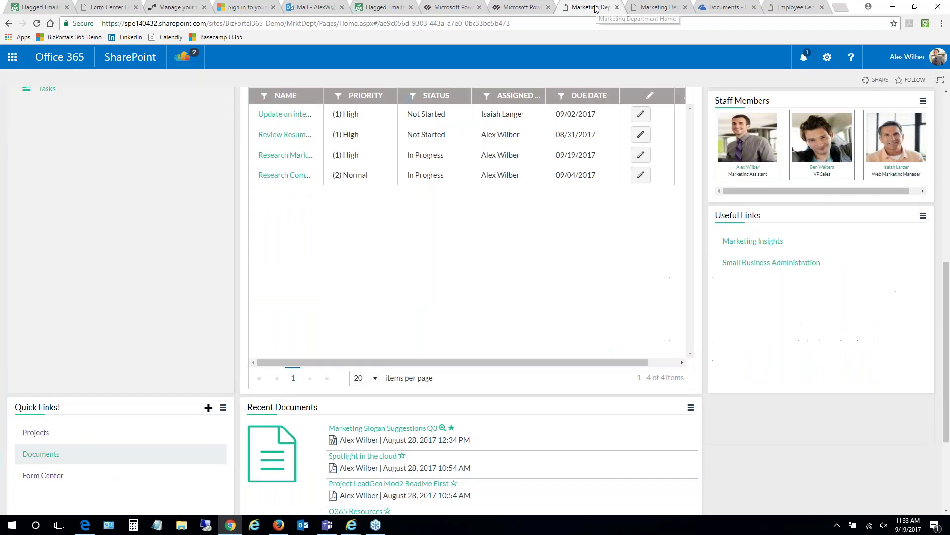
{"action": "scroll", "coordinate": [540, 324], "scroll_direction": "up", "scroll_amount": 8}
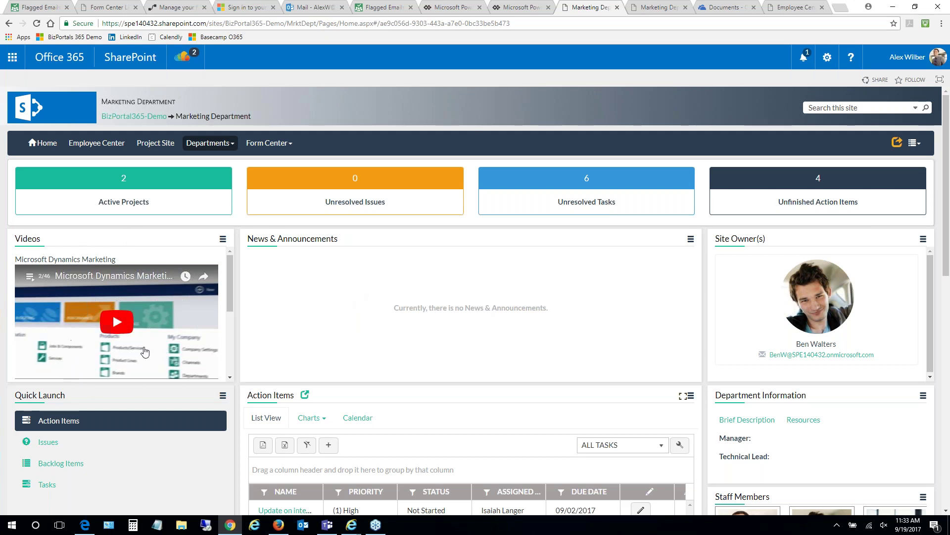
Play and pause the Microsoft Dynamics Marketing video, and show the department's Tasks and Action Items lists.
{"action": "left_click", "coordinate": [116, 322]}
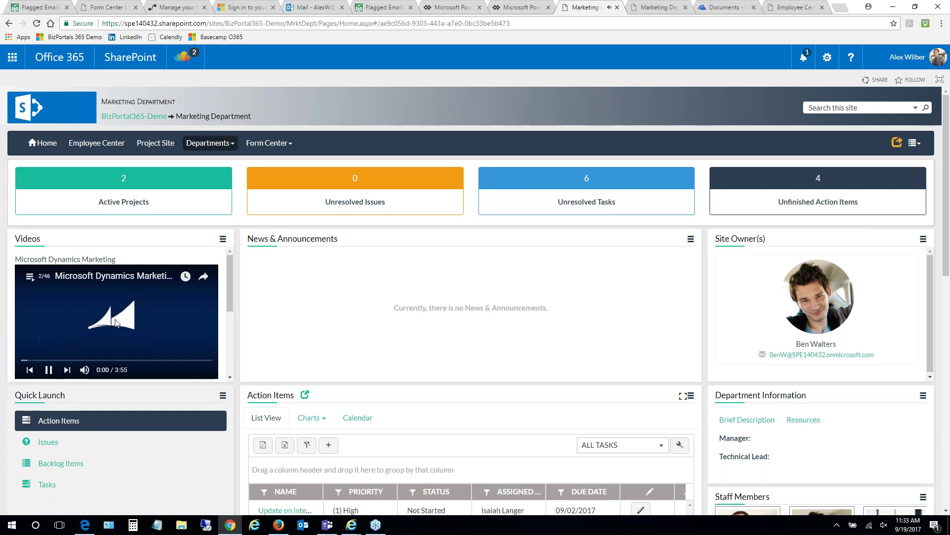
{"action": "left_click", "coordinate": [48, 369]}
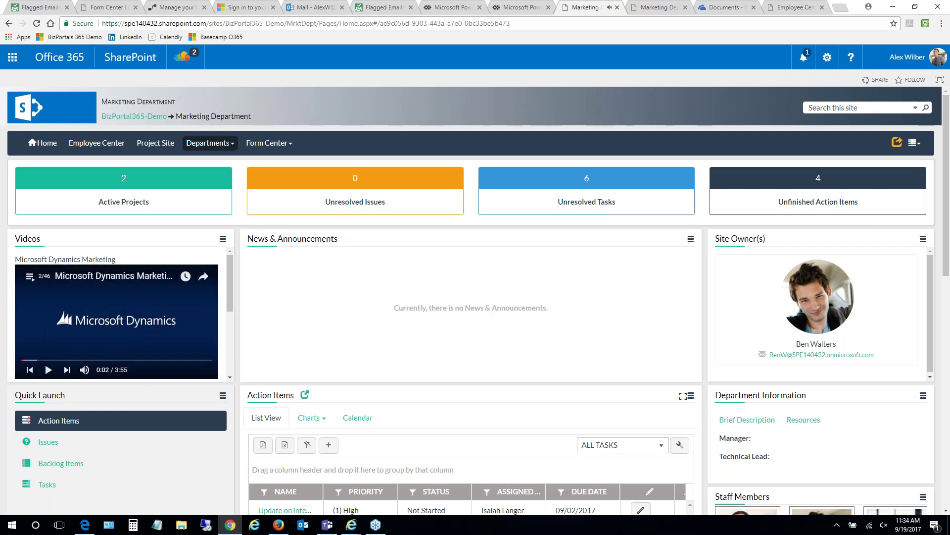
{"action": "scroll", "coordinate": [137, 379], "scroll_direction": "down", "scroll_amount": 2}
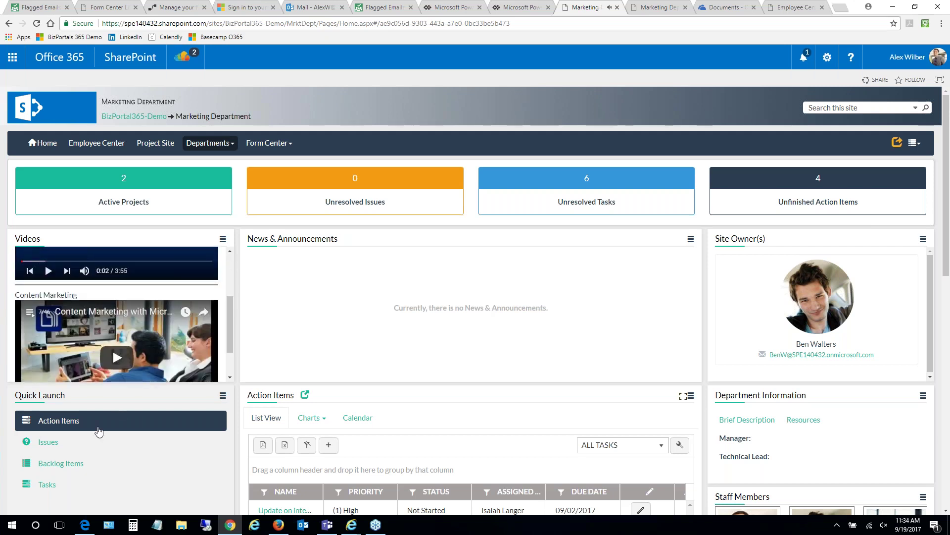
{"action": "left_click", "coordinate": [47, 488]}
{"action": "left_click", "coordinate": [60, 422]}
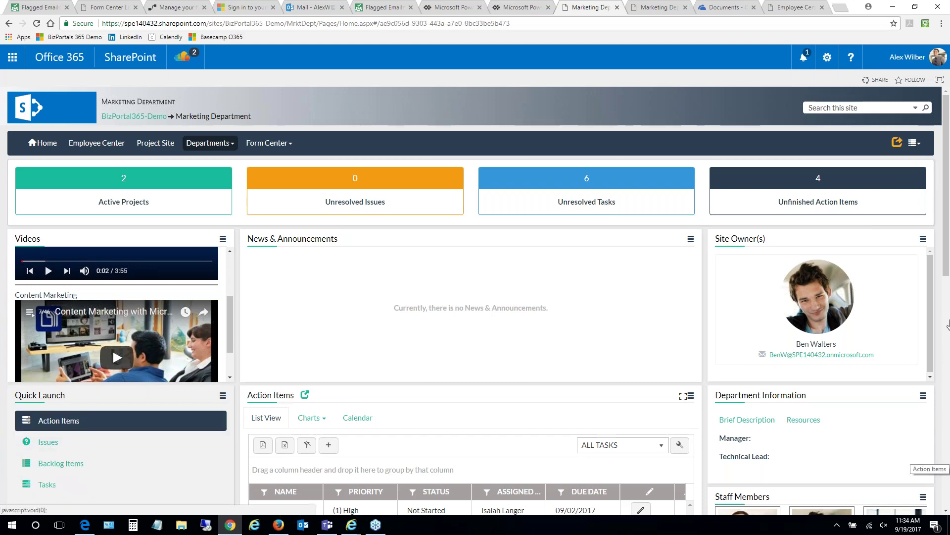
Review the Marketing Department's action items, and bring up its document library with the document search field active.
{"action": "scroll", "coordinate": [931, 340], "scroll_direction": "down", "scroll_amount": 4}
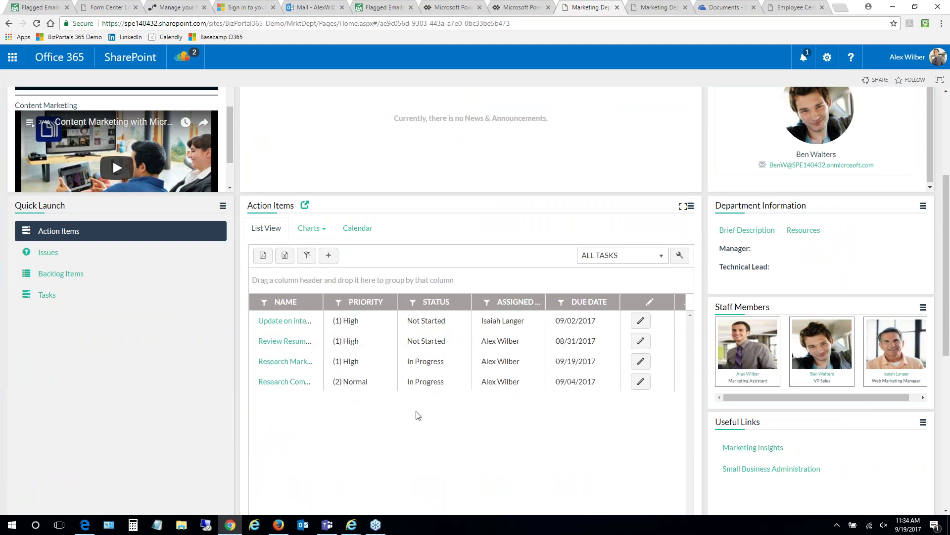
{"action": "scroll", "coordinate": [358, 245], "scroll_direction": "up", "scroll_amount": 4}
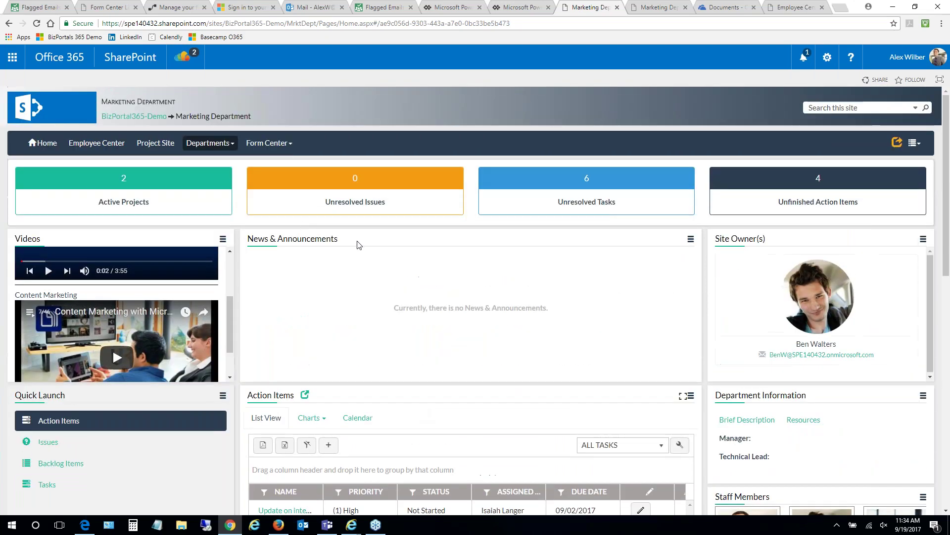
{"action": "left_click", "coordinate": [653, 8]}
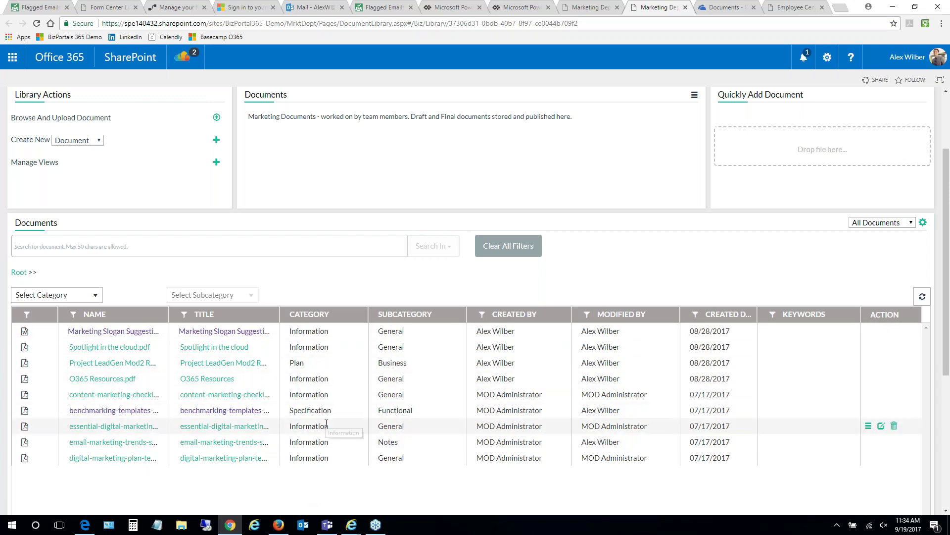
{"action": "left_click", "coordinate": [97, 244]}
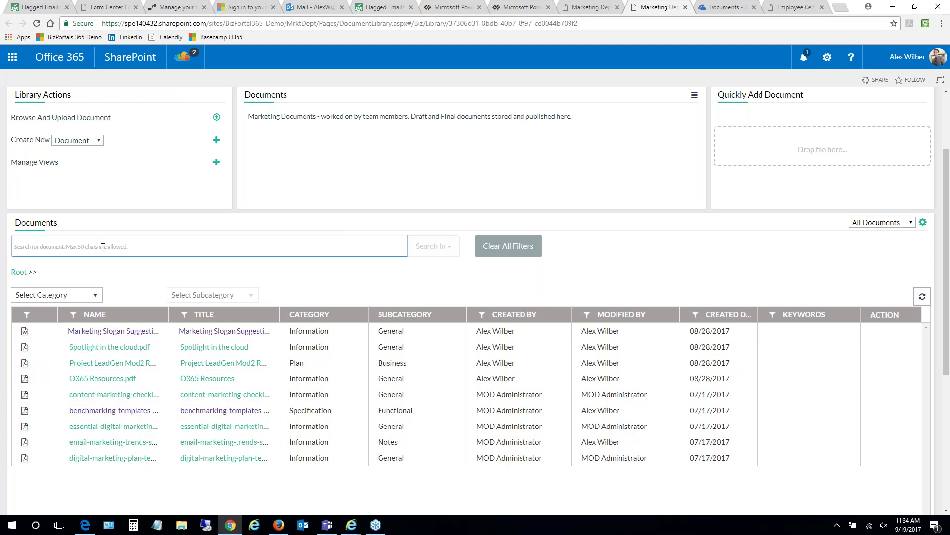
{"action": "scroll", "coordinate": [149, 277], "scroll_direction": "up", "scroll_amount": 2}
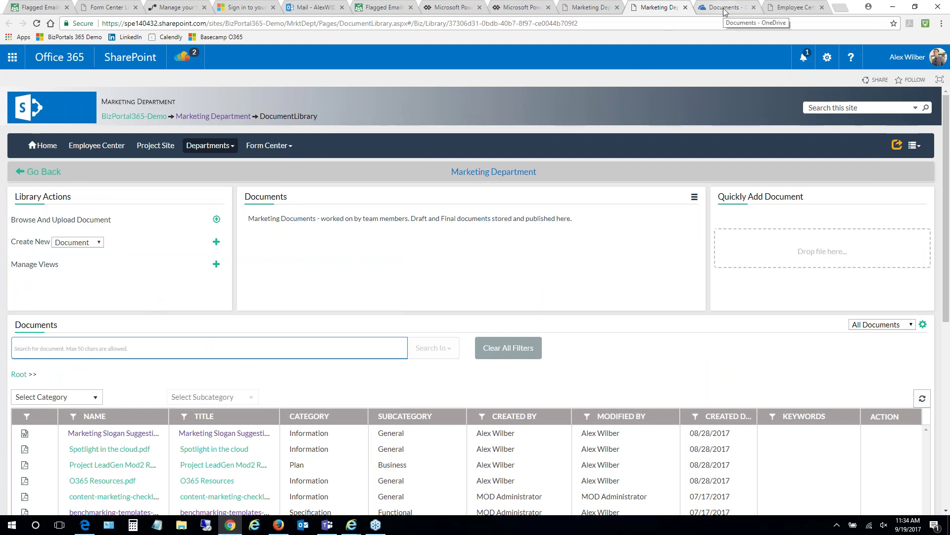
Show the available Office 365 apps, and switch to OneDrive to list the personal Files.
{"action": "left_click", "coordinate": [12, 59]}
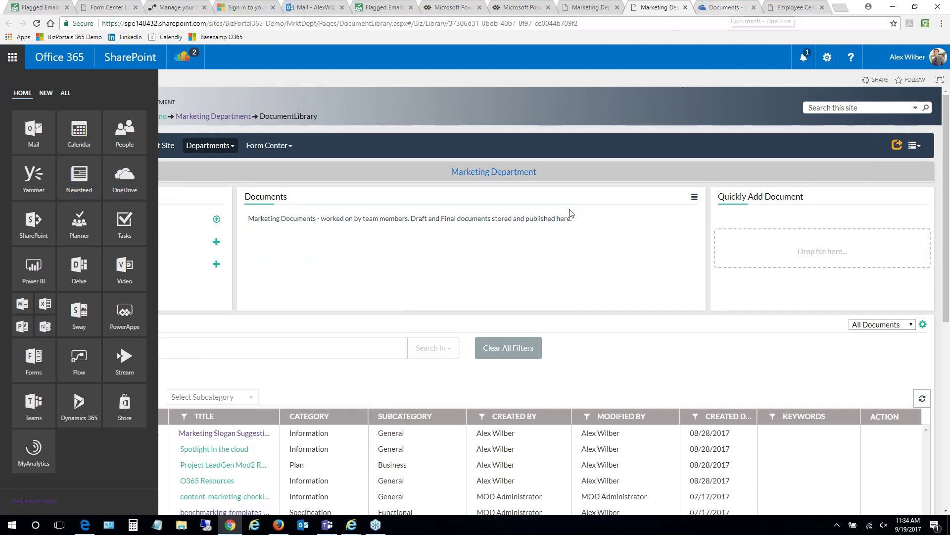
{"action": "left_click", "coordinate": [726, 8]}
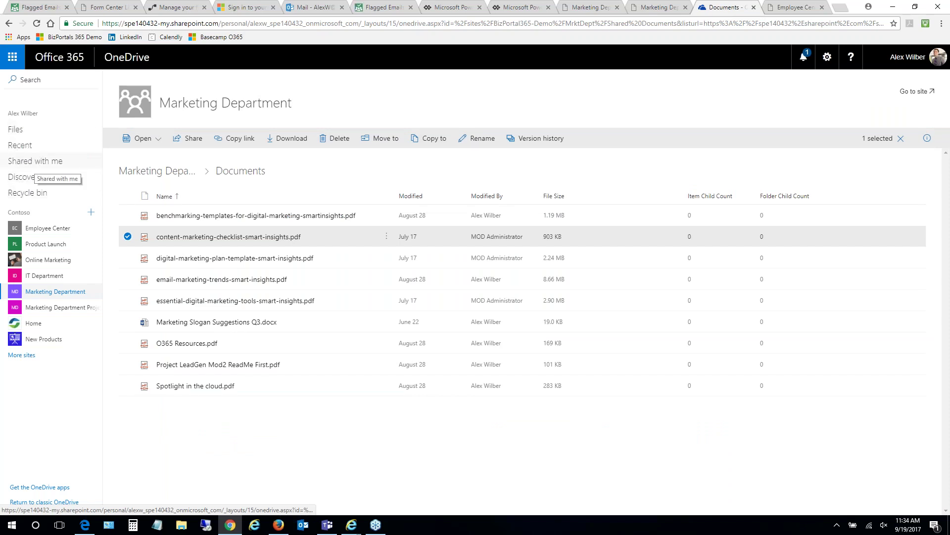
{"action": "left_click", "coordinate": [29, 160]}
{"action": "left_click", "coordinate": [16, 131]}
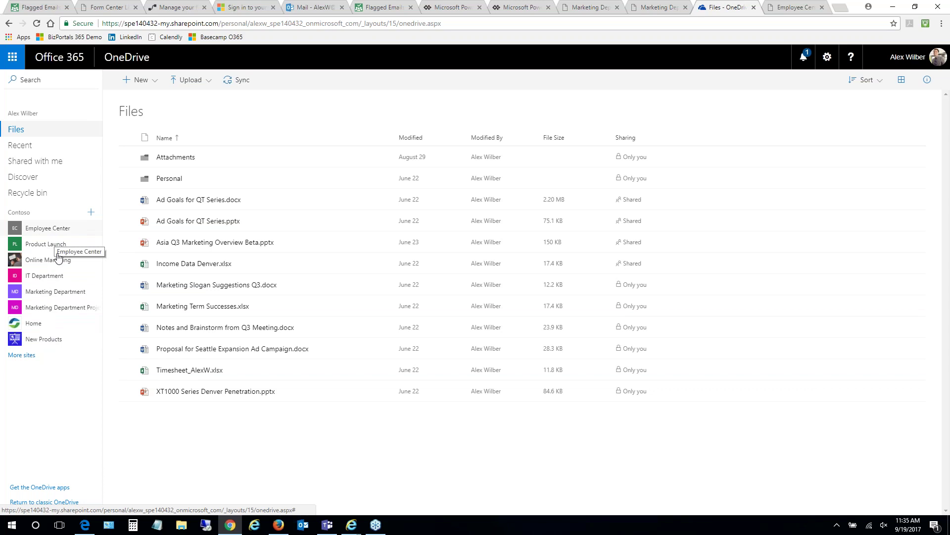
Open the Marketing Department's Documents folder in OneDrive and view the version history of benchmarking-templates-for-digital-marketing-smartinsights.pdf.
{"action": "left_click", "coordinate": [58, 292]}
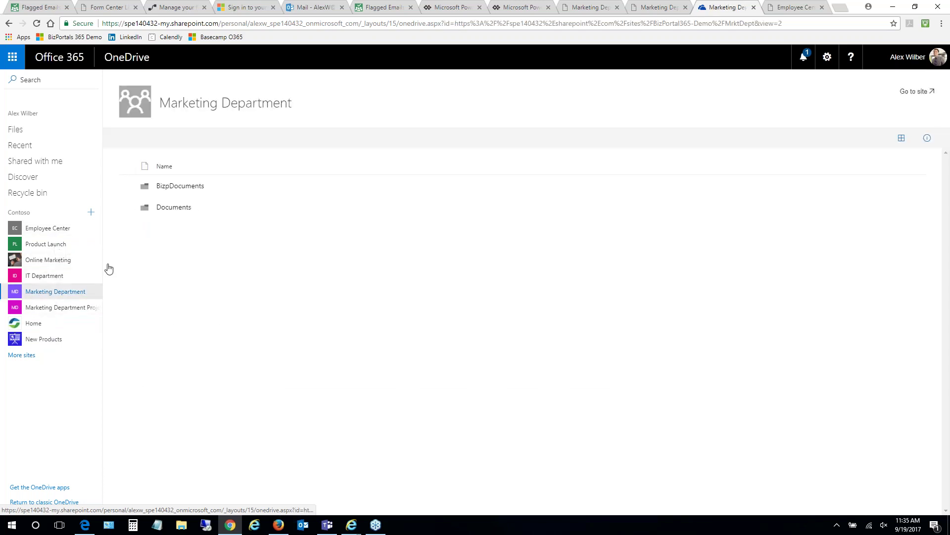
{"action": "left_click", "coordinate": [178, 208]}
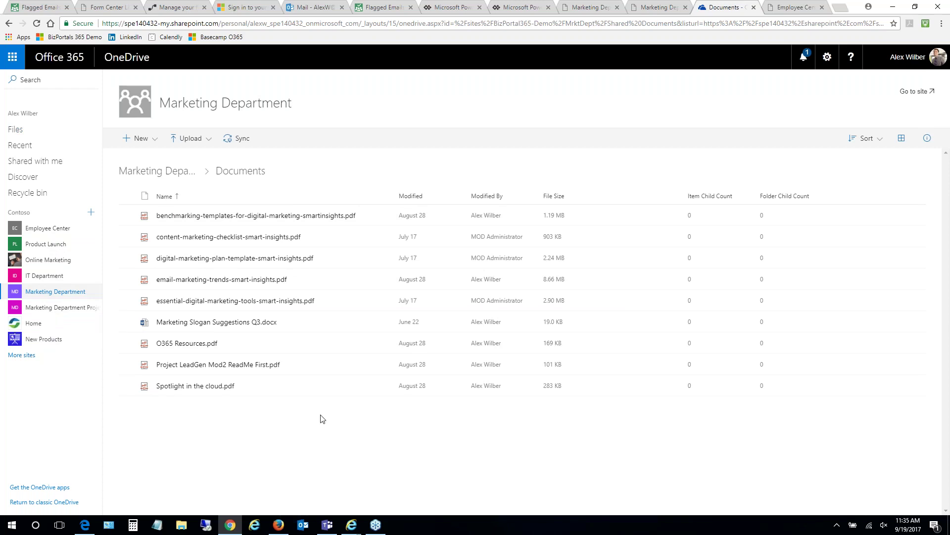
{"action": "left_click", "coordinate": [387, 216]}
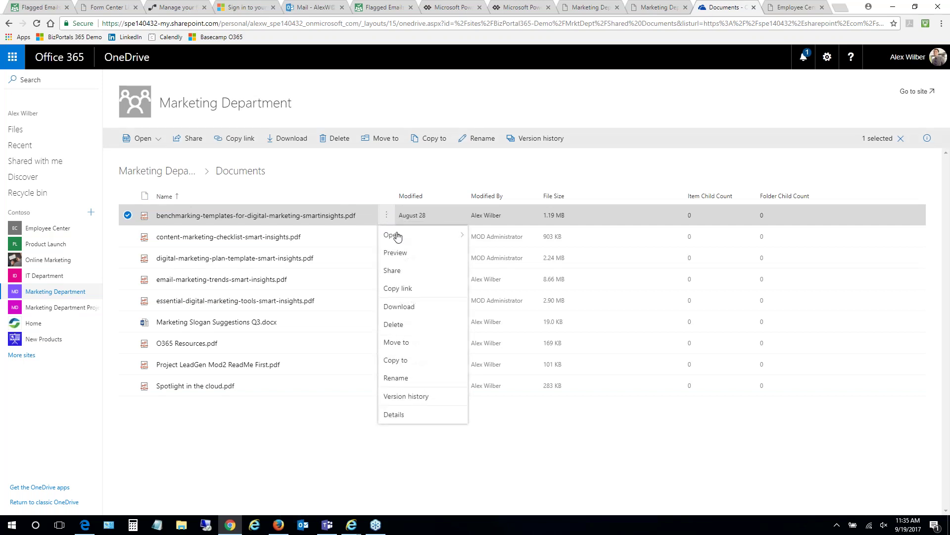
{"action": "left_click", "coordinate": [396, 378]}
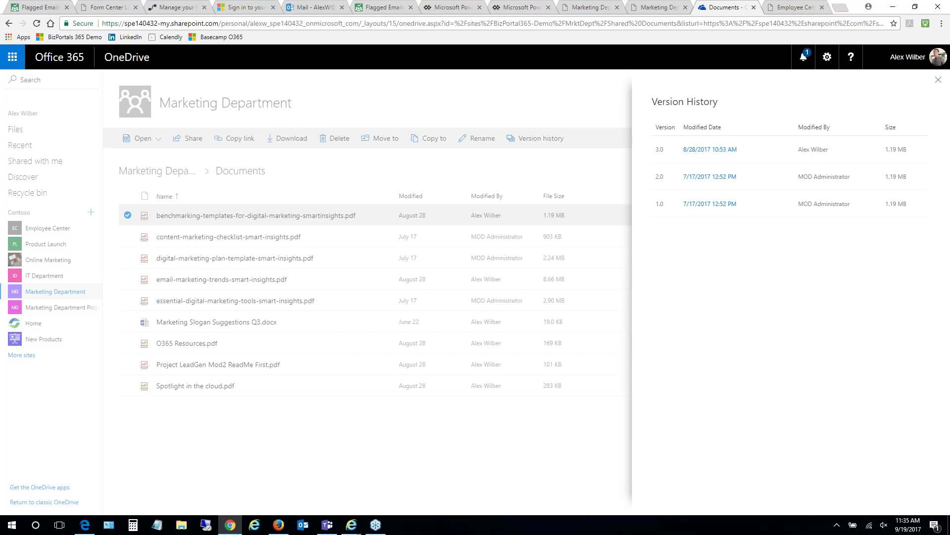
{"action": "left_click", "coordinate": [99, 432]}
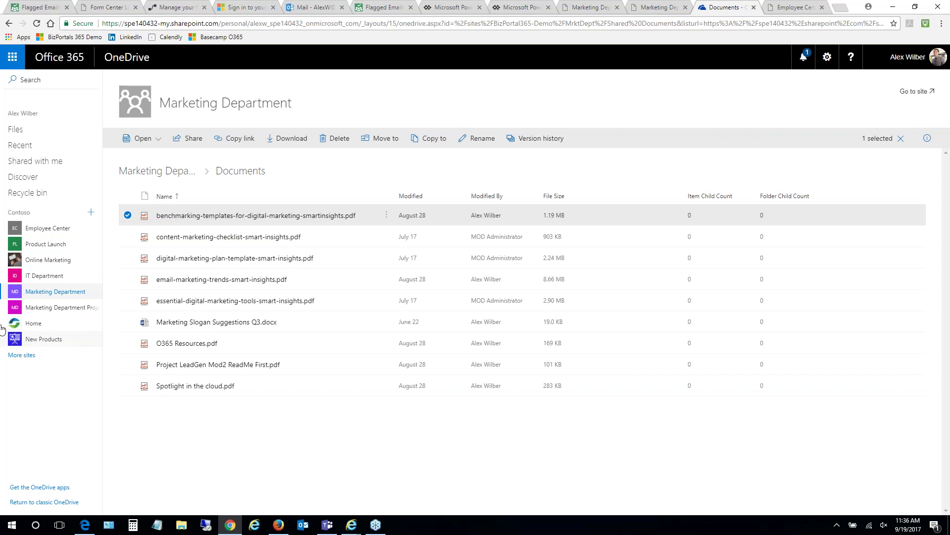
Return to the BizPortal365-Demo home page through the Form Center and look over its forms, recent documents and corporate calendar.
{"action": "left_click", "coordinate": [105, 7]}
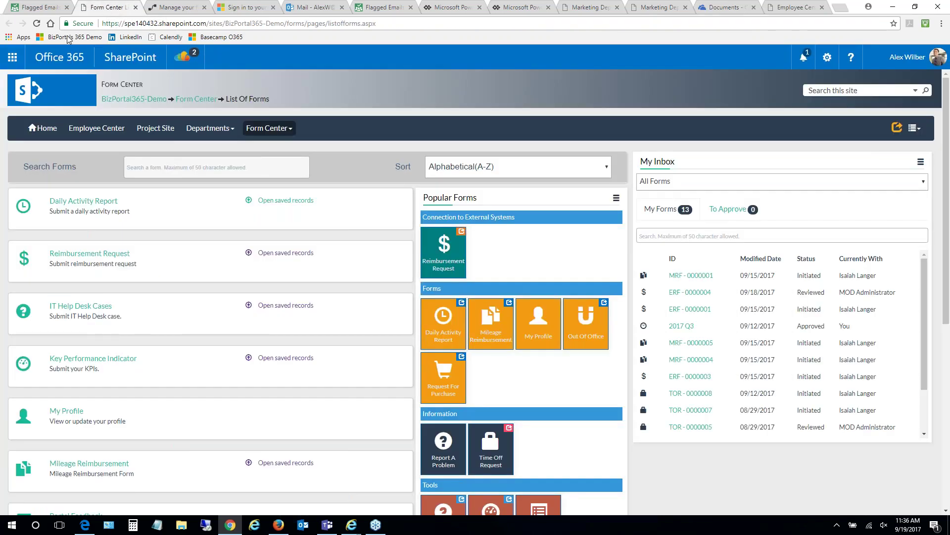
{"action": "left_click", "coordinate": [42, 129]}
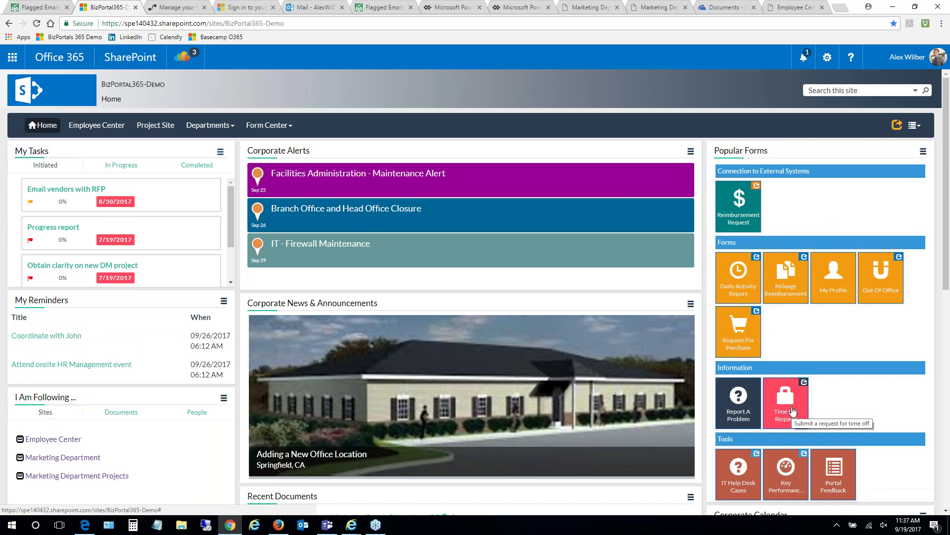
{"action": "scroll", "coordinate": [868, 397], "scroll_direction": "down", "scroll_amount": 3}
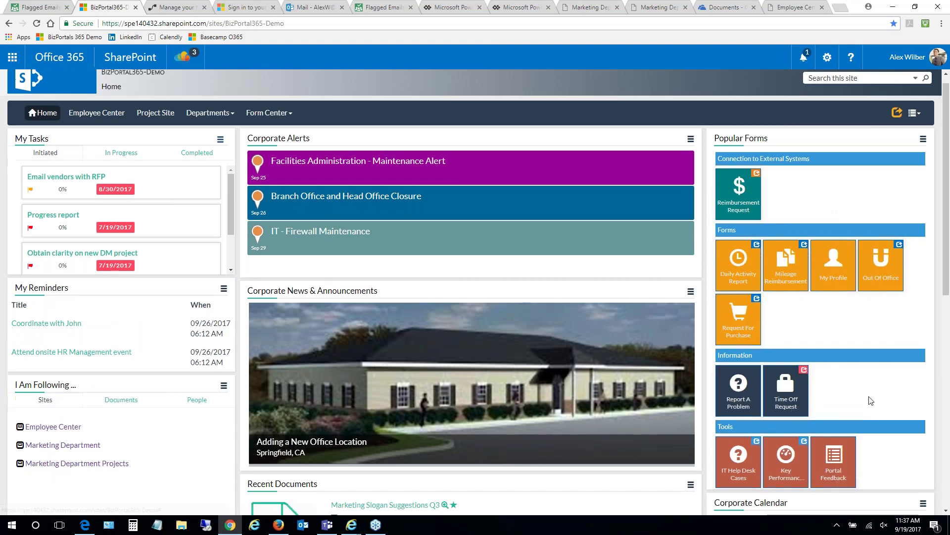
{"action": "scroll", "coordinate": [869, 397], "scroll_direction": "down", "scroll_amount": 1}
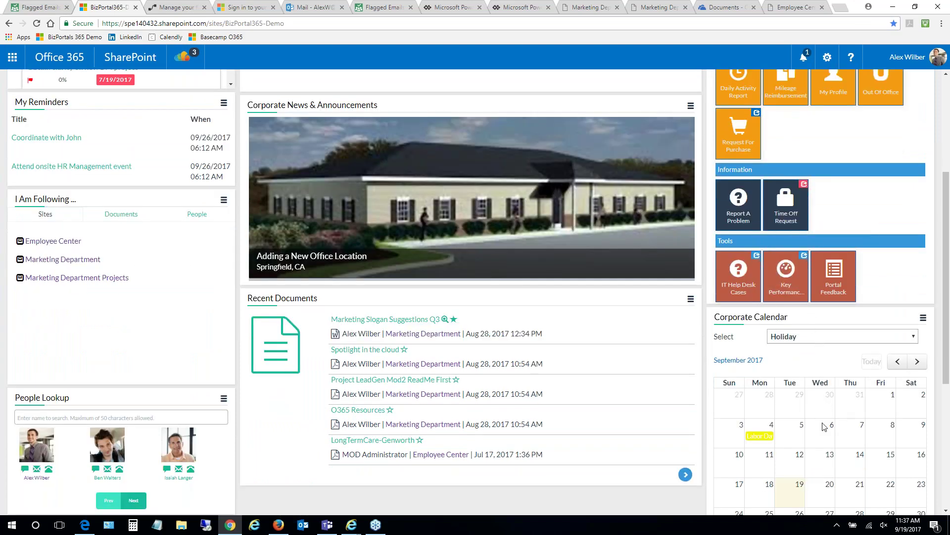
Show all event types in the Corporate Calendar and go back to August 2017.
{"action": "left_click", "coordinate": [808, 337]}
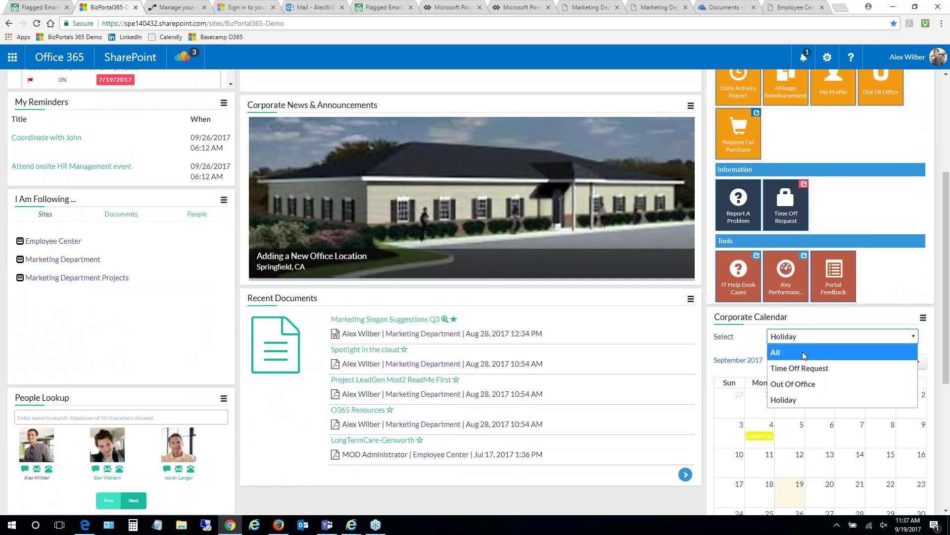
{"action": "left_click", "coordinate": [803, 352]}
{"action": "scroll", "coordinate": [802, 376], "scroll_direction": "down", "scroll_amount": 3}
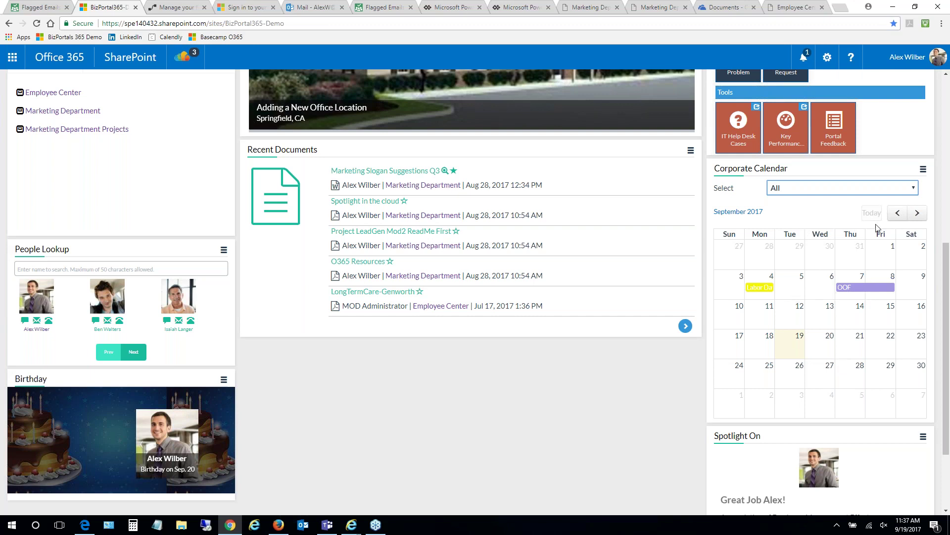
{"action": "left_click", "coordinate": [898, 213]}
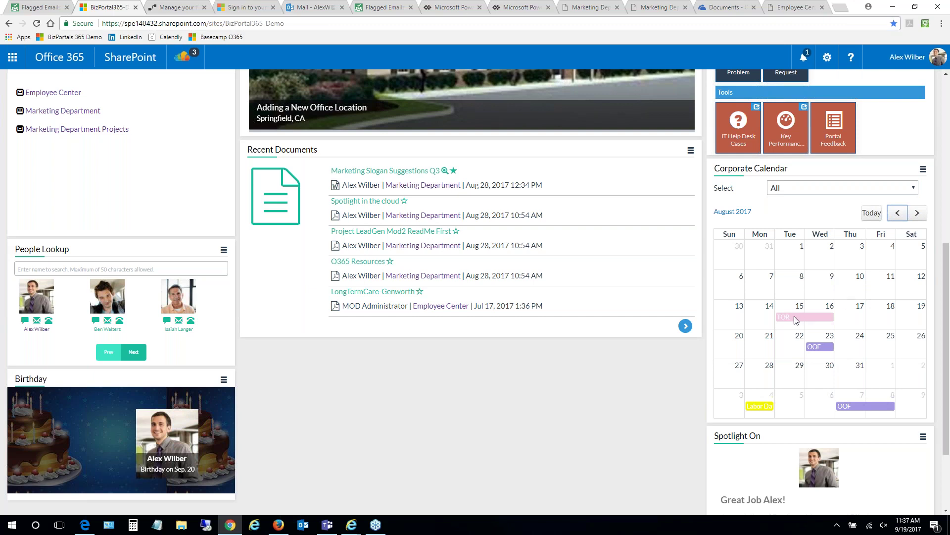